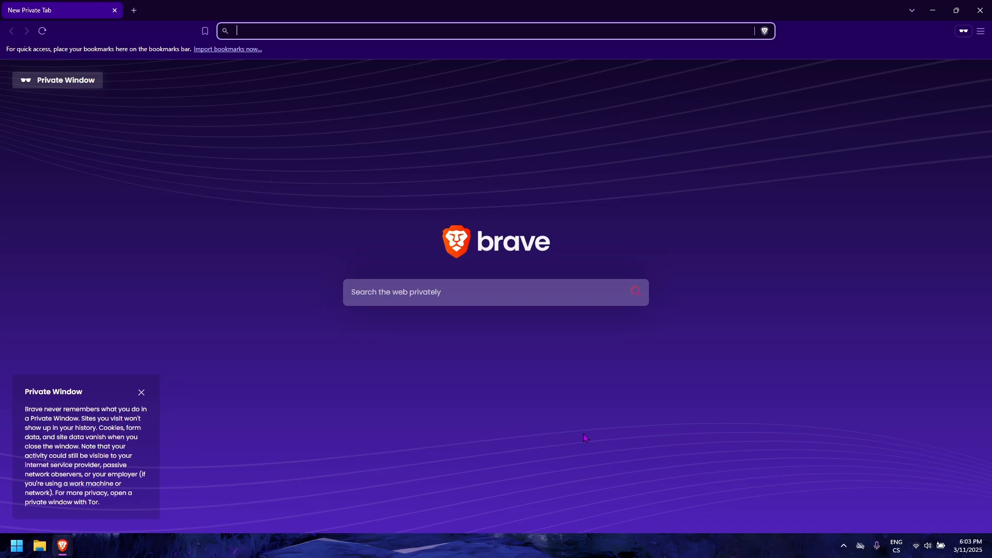
# Step: Open the download page on blender.org and review the list of macOS, Linux and other available versions
pyautogui.press('Return')
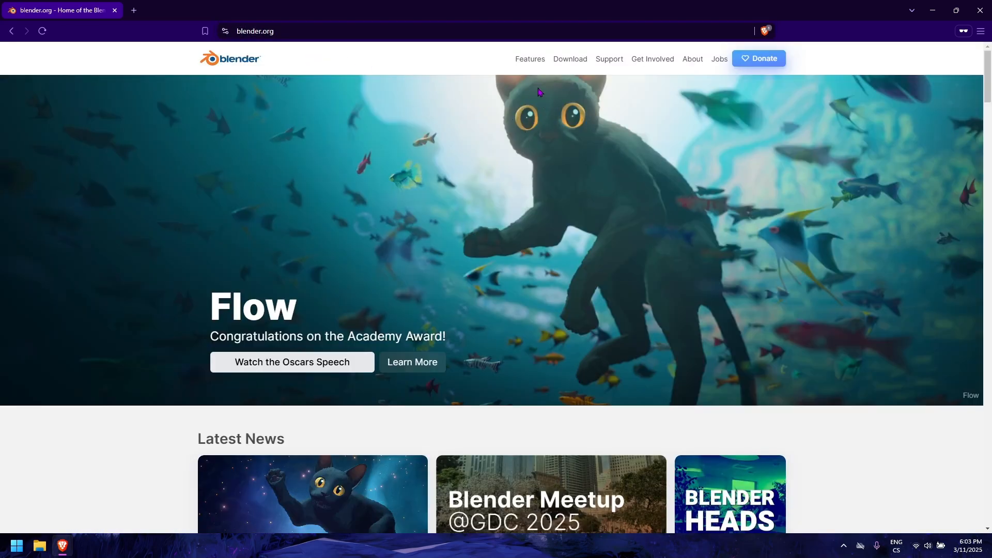
pyautogui.click(571, 65)
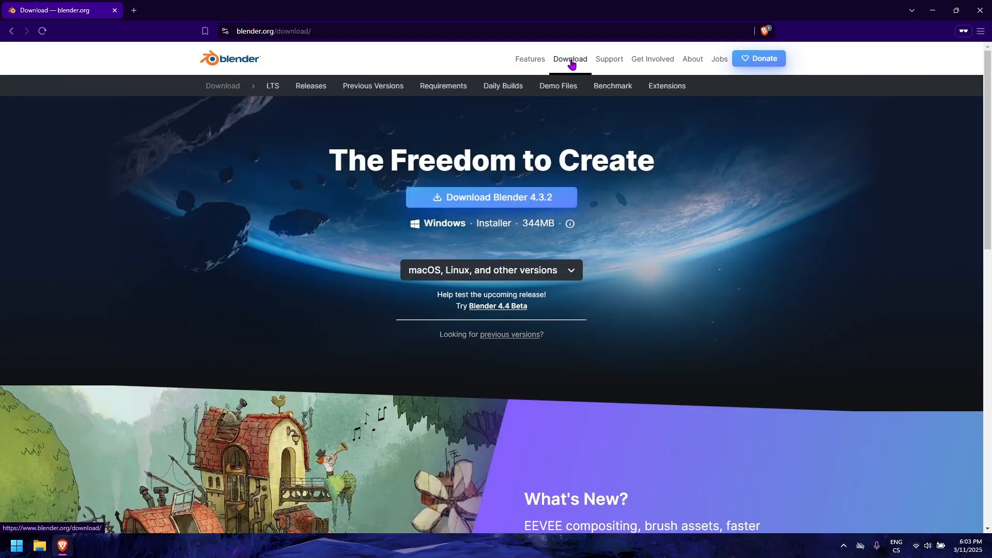
pyautogui.click(510, 270)
pyautogui.scroll(-2, 556, 460)
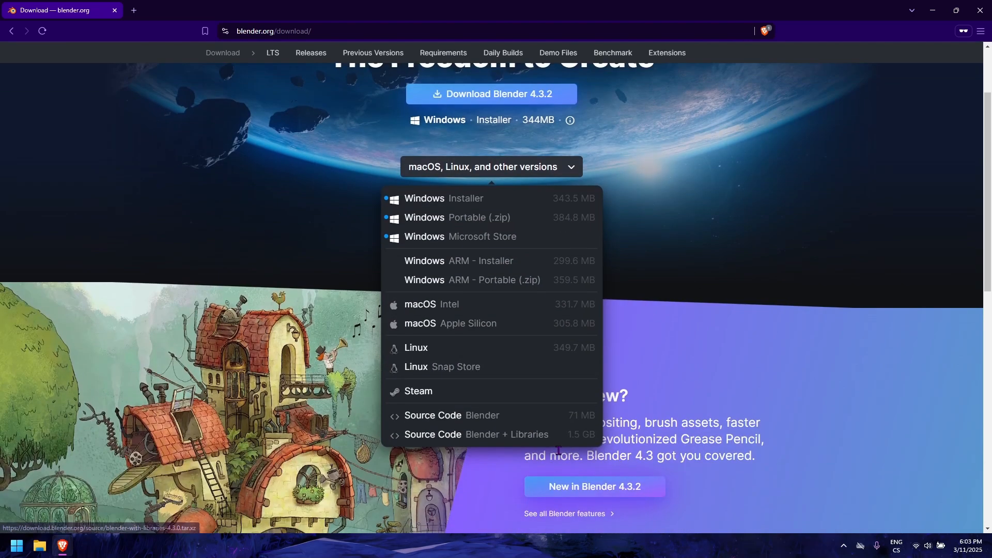
pyautogui.scroll(2, 661, 392)
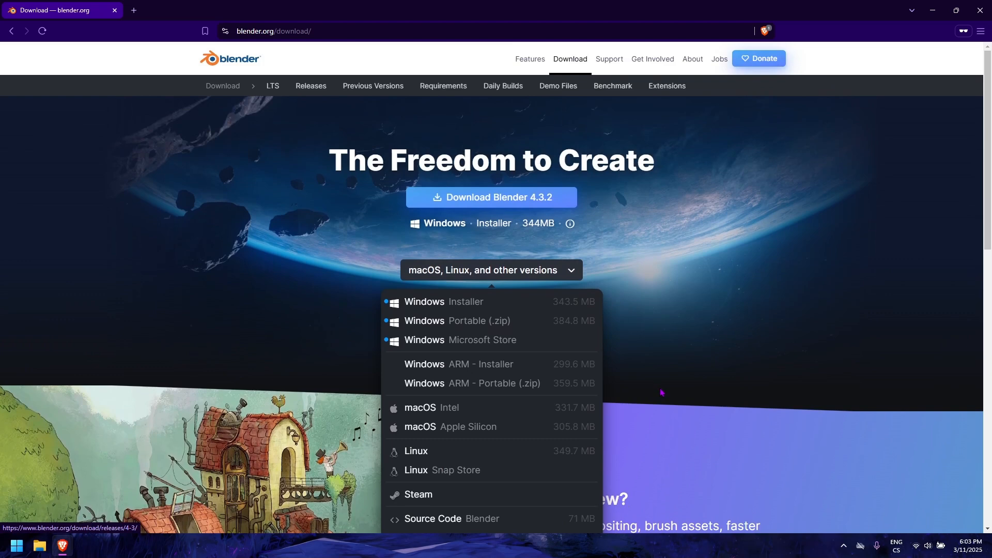
# Step: Download the Windows installer for Blender 4.3.2
pyautogui.click(509, 269)
pyautogui.click(504, 195)
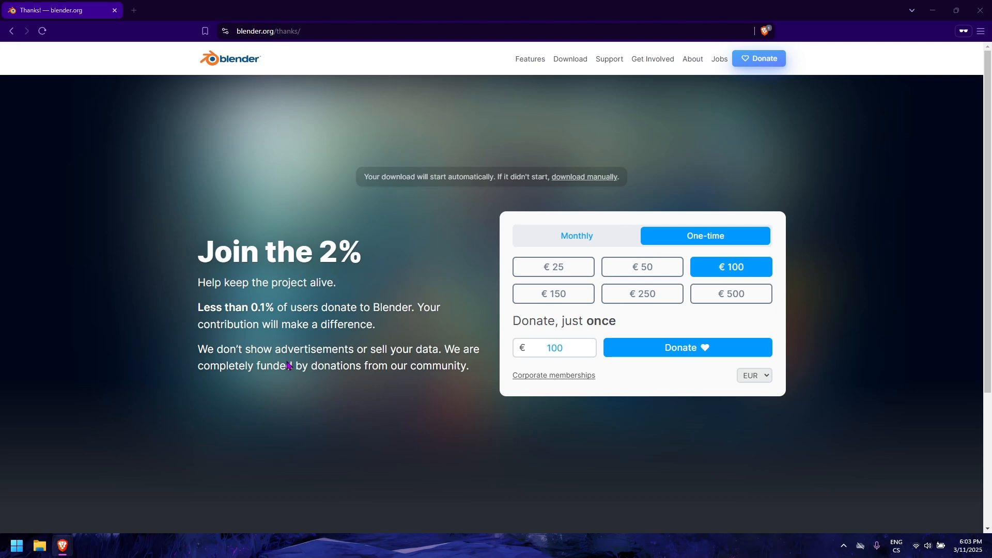
pyautogui.click(408, 265)
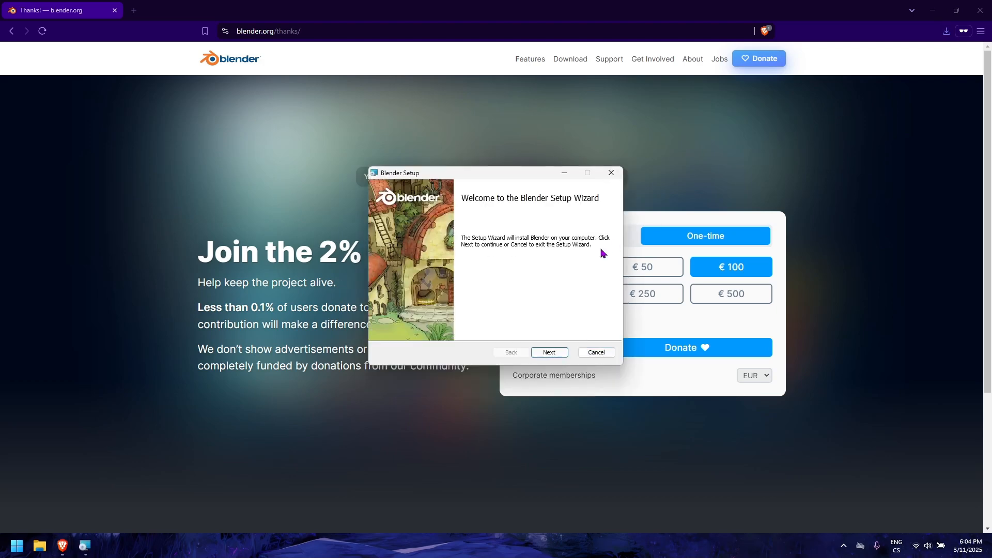
# Step: Install Blender through the setup wizard, accepting the license agreement and keeping the default features and location
pyautogui.click(549, 352)
pyautogui.click(439, 328)
pyautogui.scroll(-15, 537, 306)
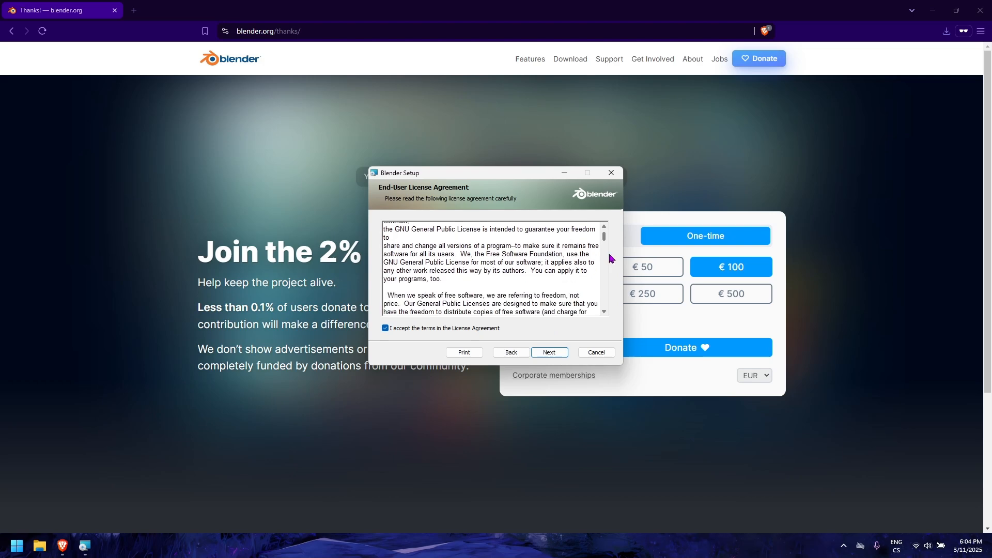
pyautogui.click(571, 355)
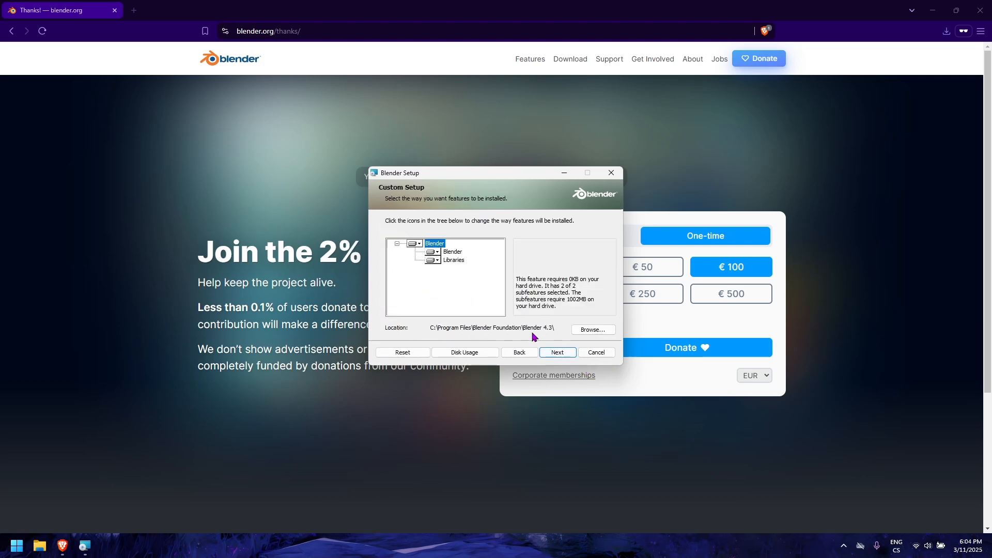
pyautogui.click(553, 354)
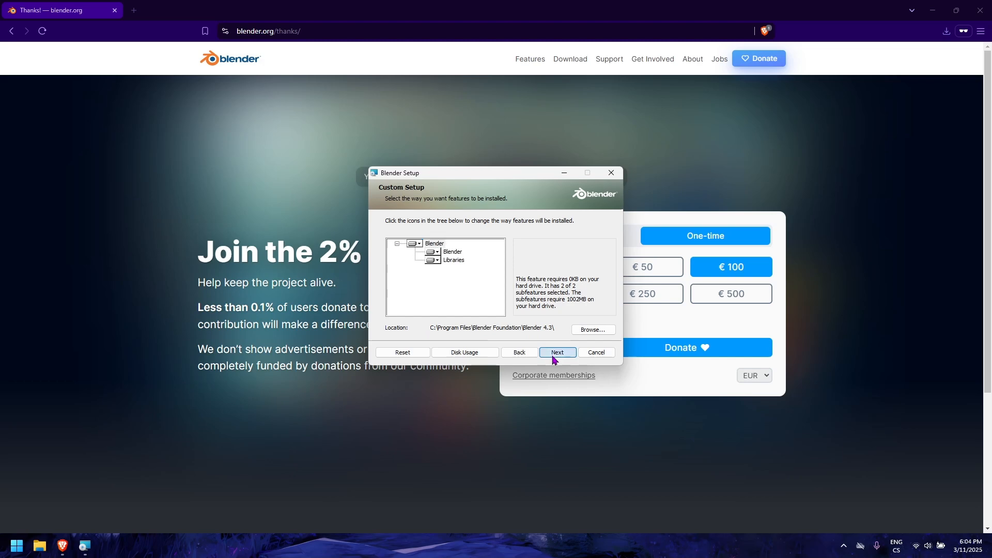
pyautogui.click(552, 356)
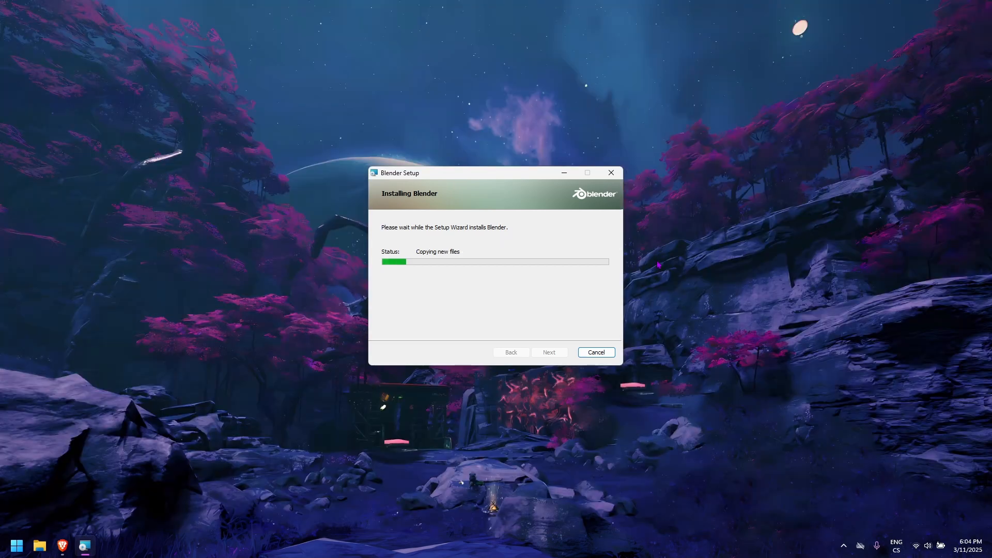
pyautogui.click(933, 10)
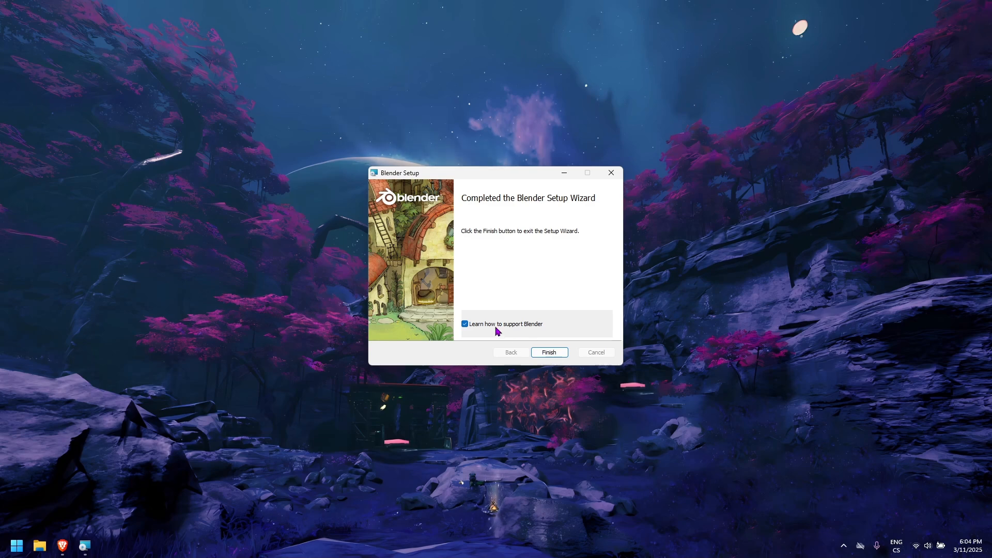
pyautogui.click(542, 353)
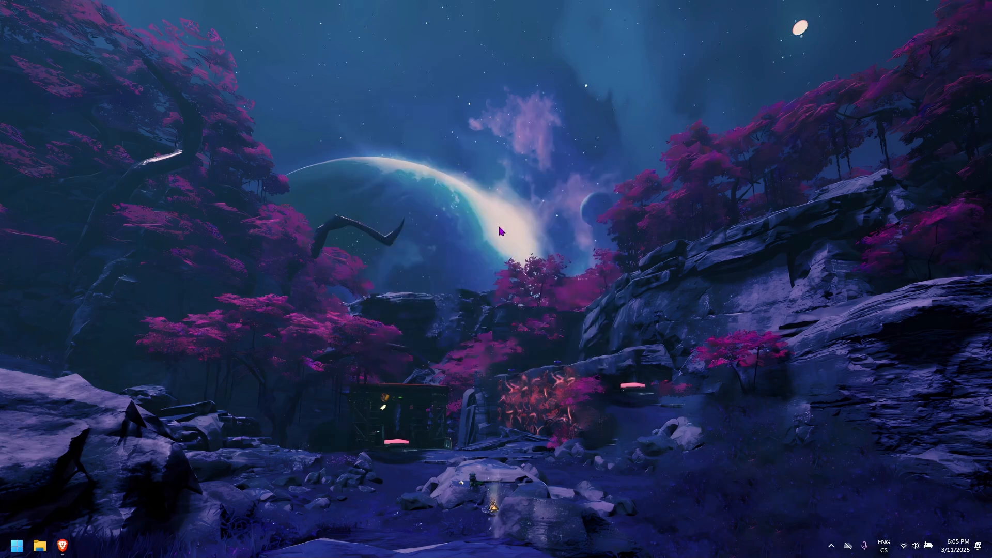
# Step: Find the installed Blender 4.3 on the computer and launch it
pyautogui.press('super')
pyautogui.write('blender 4.3')
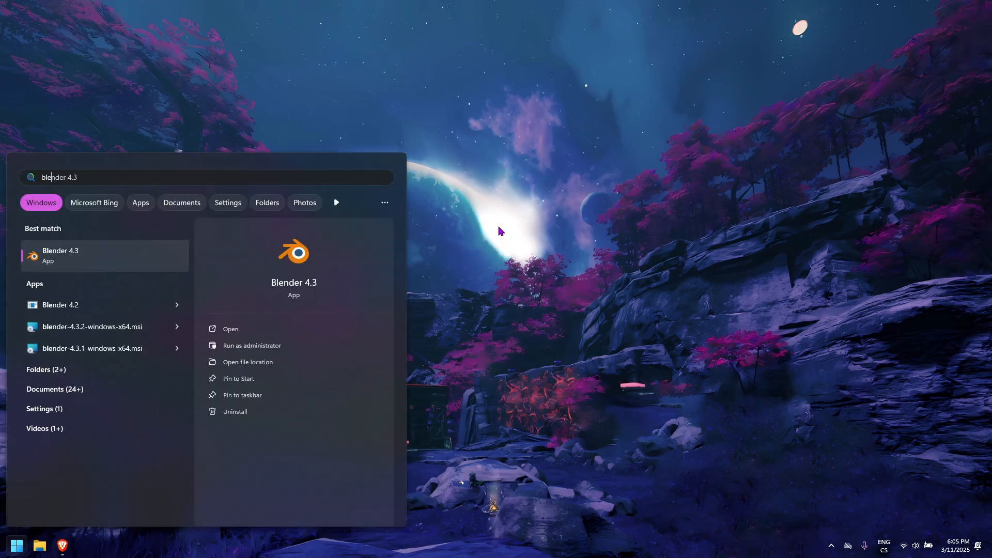
pyautogui.press('Return')
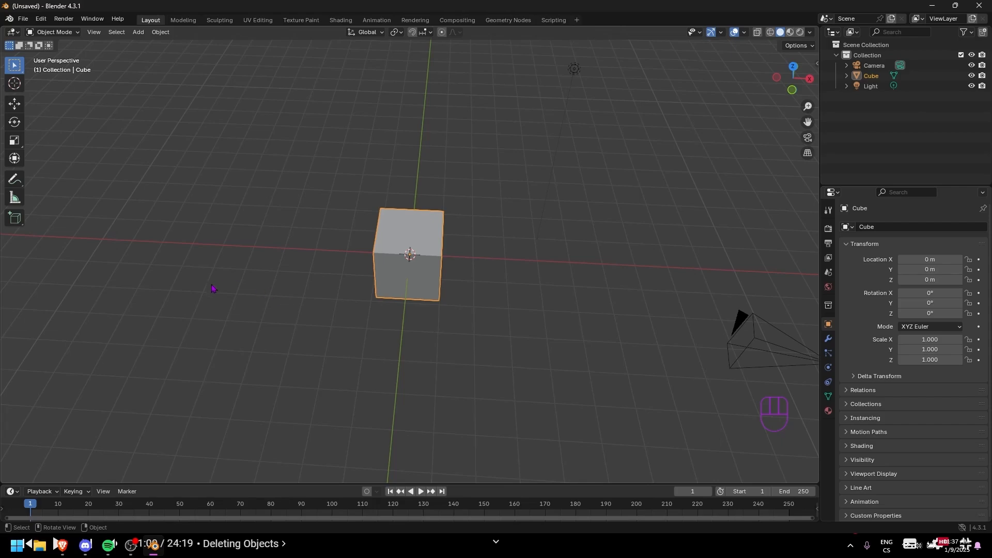
# Step: Examine the default cube from several angles and distances by orbiting, zooming and panning the viewport
pyautogui.moveTo(216, 288); pyautogui.dragTo(580, 299, button='middle')
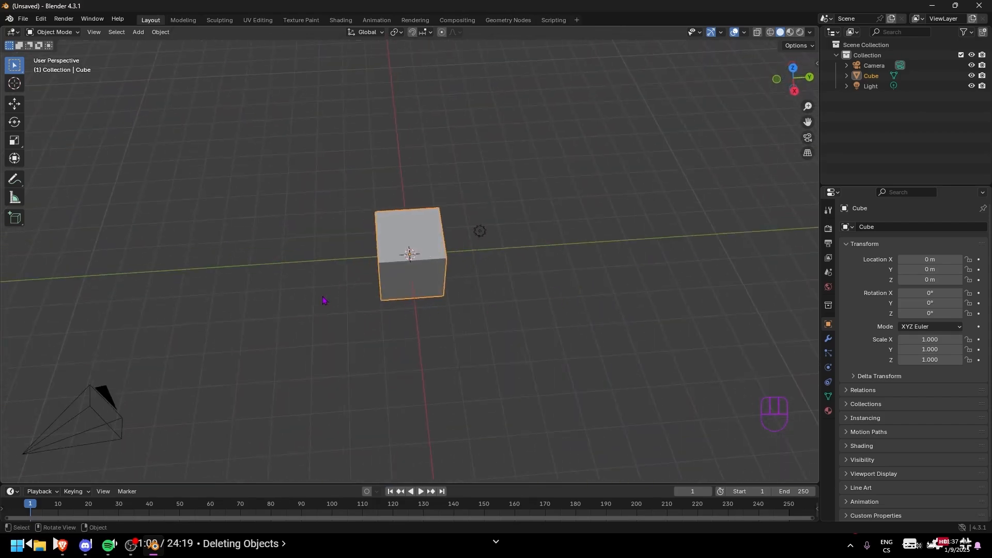
pyautogui.moveTo(326, 301); pyautogui.dragTo(519, 302, button='middle')
pyautogui.moveTo(283, 284); pyautogui.dragTo(472, 295, button='middle')
pyautogui.scroll(3, 471, 296)
pyautogui.scroll(-5, 480, 305)
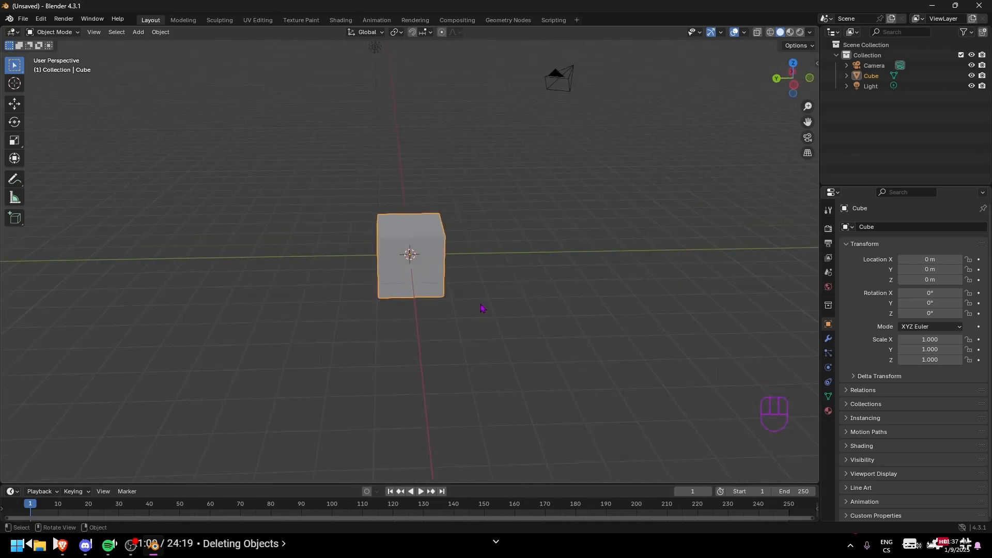
pyautogui.keyDown('shift'); pyautogui.moveTo(479, 292); pyautogui.dragTo(290, 312, button='middle'); pyautogui.keyUp('shift')
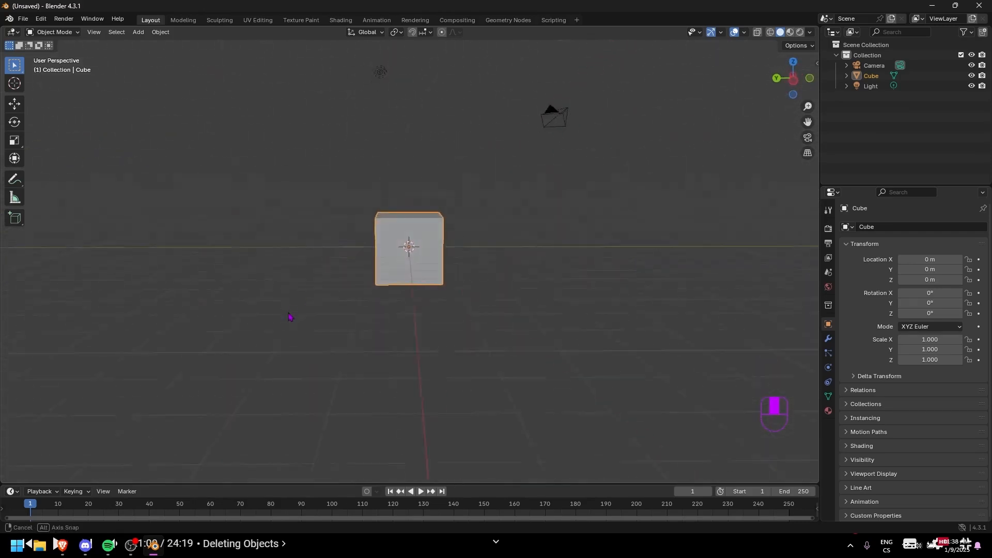
pyautogui.moveTo(205, 268); pyautogui.dragTo(476, 328, button='middle')
pyautogui.scroll(3, 475, 326)
pyautogui.scroll(-4, 476, 324)
pyautogui.moveTo(267, 290); pyautogui.dragTo(542, 314, button='middle')
pyautogui.scroll(3, 436, 299)
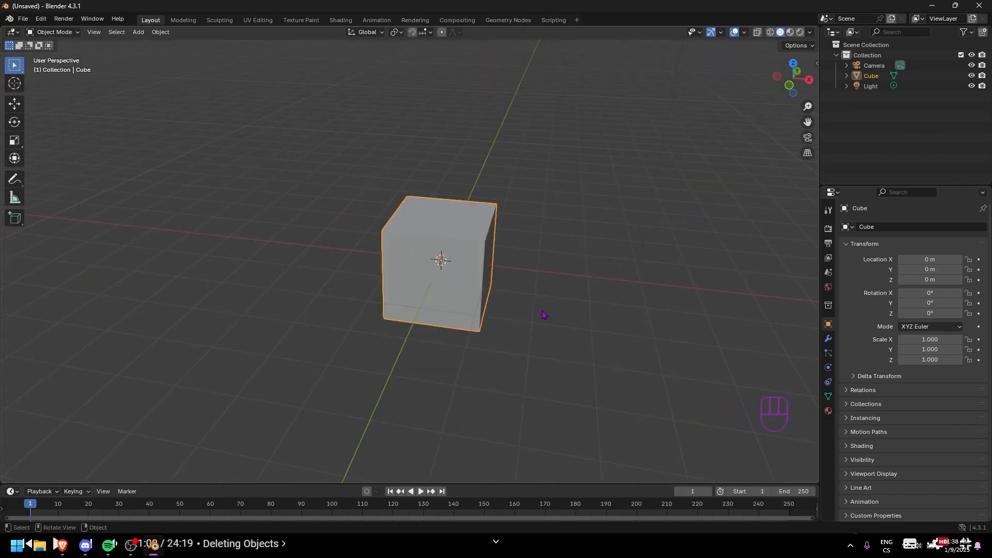
# Step: View the cube from the front, right and top orthographic views, and orbit away from them
pyautogui.press('KP_1')
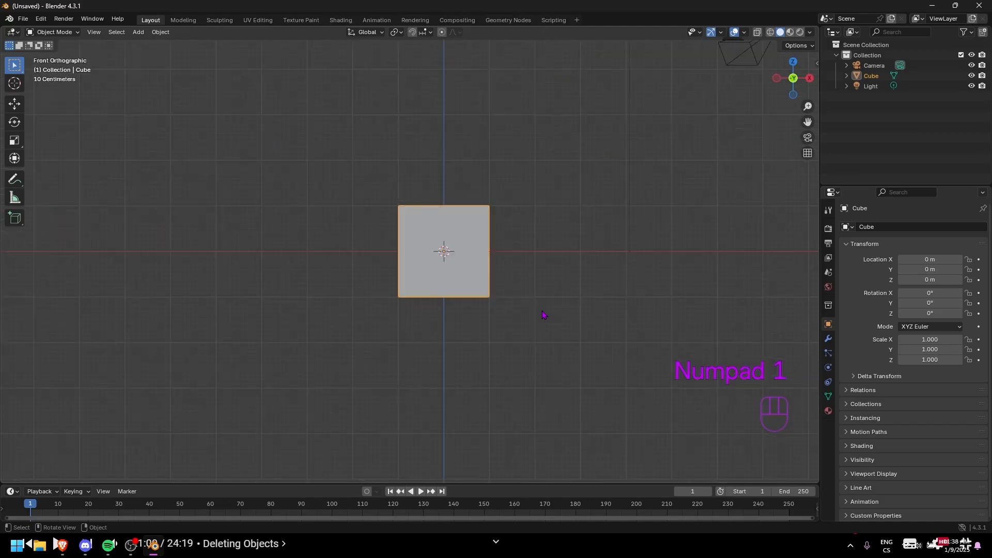
pyautogui.press('KP_3')
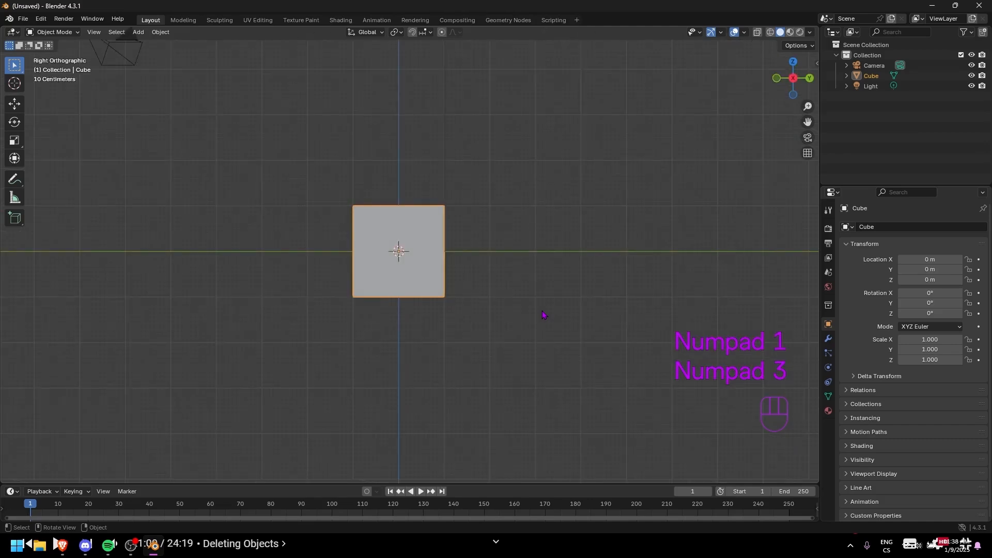
pyautogui.press('KP_7')
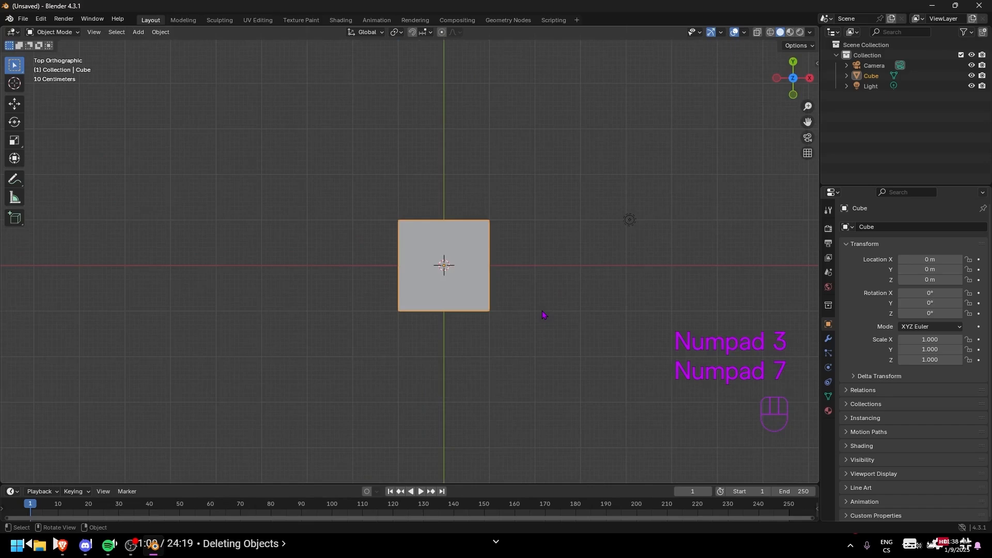
pyautogui.moveTo(432, 359); pyautogui.dragTo(539, 301, button='middle')
# Step: Cycle through the numpad view commands from the right view on, including the view rotations, perspective toggle, top view and opposite view
pyautogui.press('KP_3')
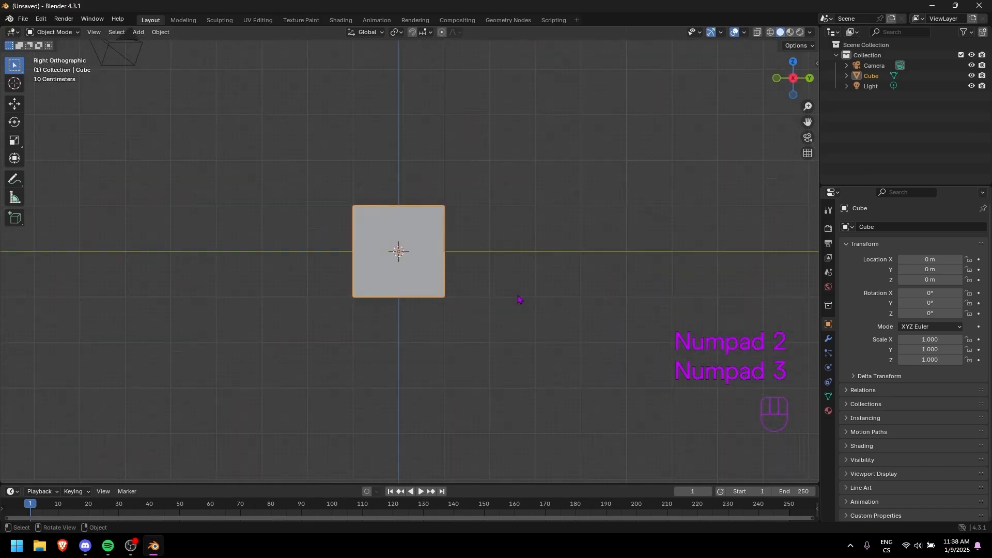
pyautogui.press('KP_4')
pyautogui.press('KP_5')
pyautogui.press('KP_6')
pyautogui.press('KP_7')
pyautogui.press('KP_8')
pyautogui.press('KP_9')
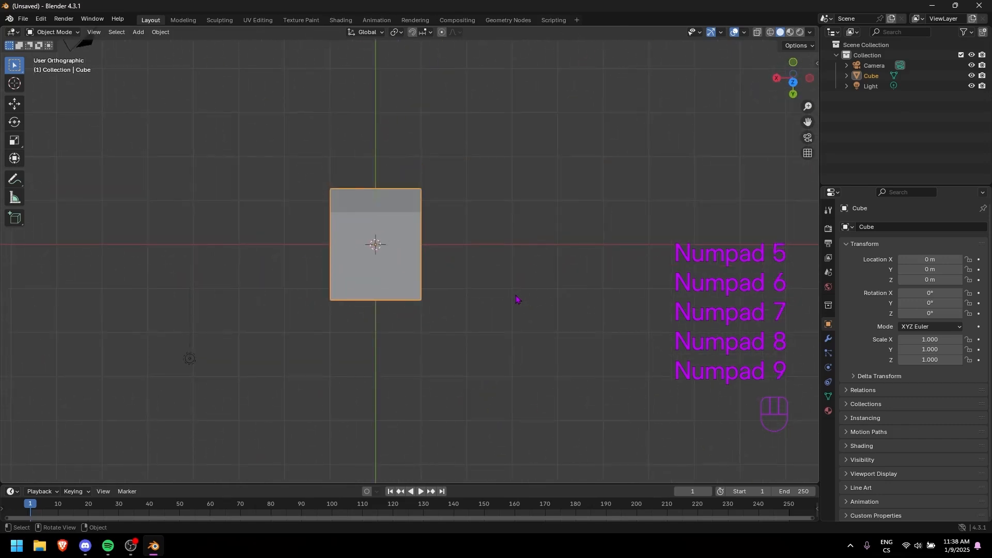
# Step: Check the Emulate Numpad option in the input preferences and close the preferences window
pyautogui.click(41, 18)
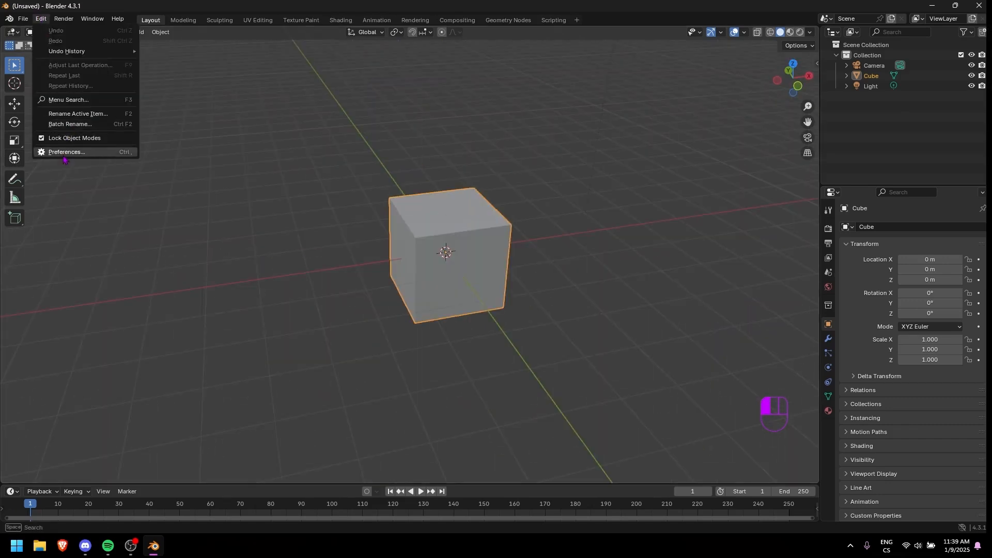
pyautogui.click(64, 154)
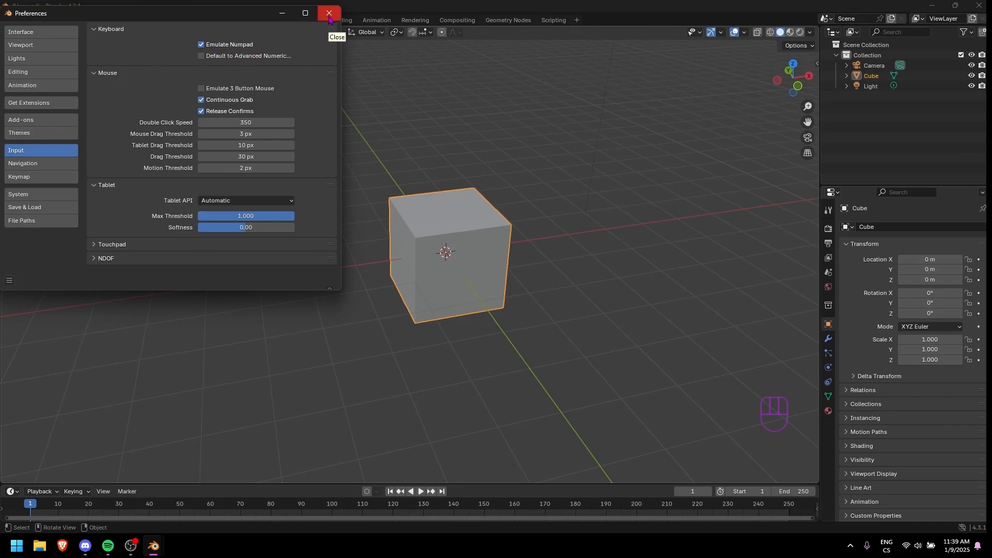
pyautogui.click(329, 13)
# Step: Look at the cube in the front and right orthographic views, and return to an angled perspective view
pyautogui.press('KP_1')
pyautogui.press('KP_3')
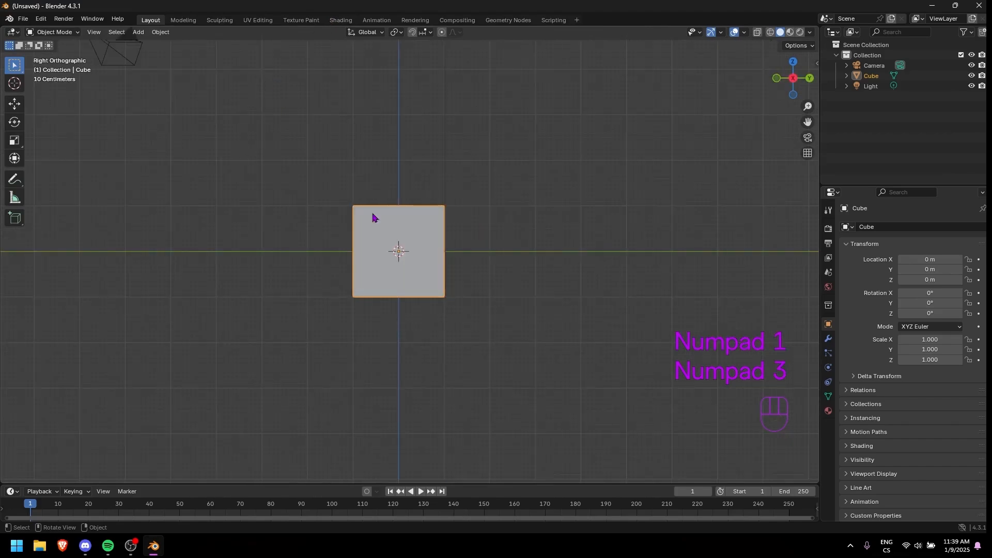
pyautogui.moveTo(299, 215); pyautogui.dragTo(412, 275, button='middle')
pyautogui.scroll(3, 470, 289)
pyautogui.scroll(-3, 361, 262)
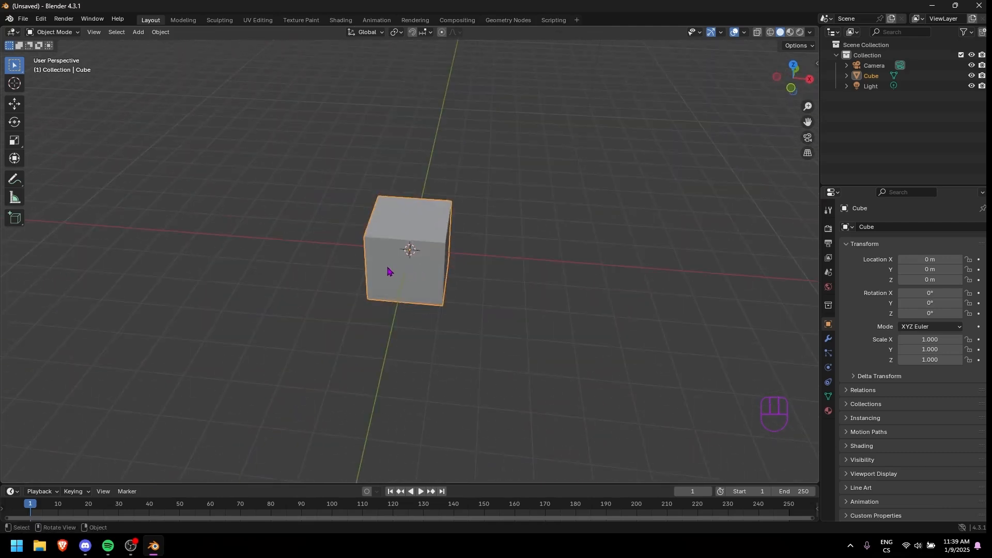
# Step: Try moving the cube freely and scaling it uniformly to about 1.1
pyautogui.press('g')
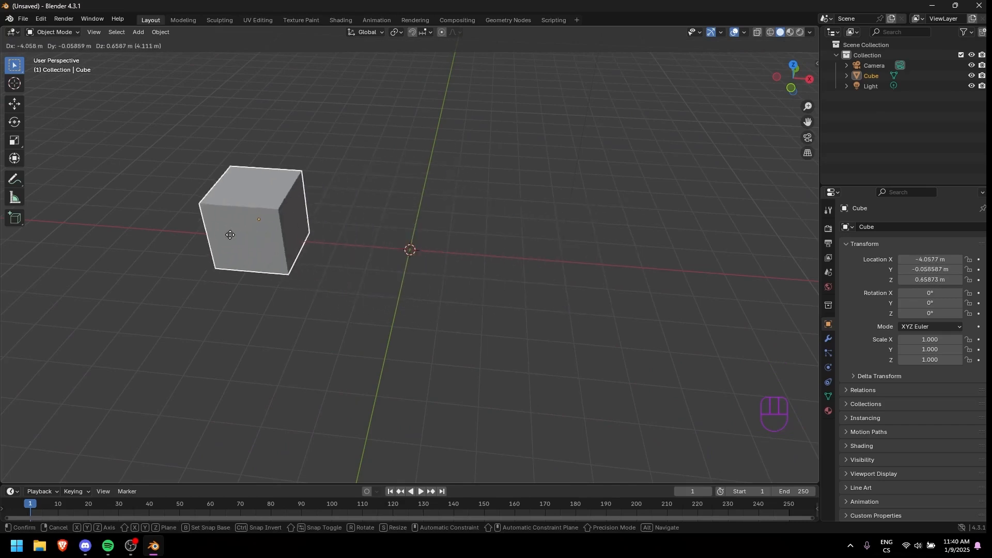
pyautogui.rightClick(290, 247)
pyautogui.moveTo(290, 247); pyautogui.dragTo(293, 243, button='middle')
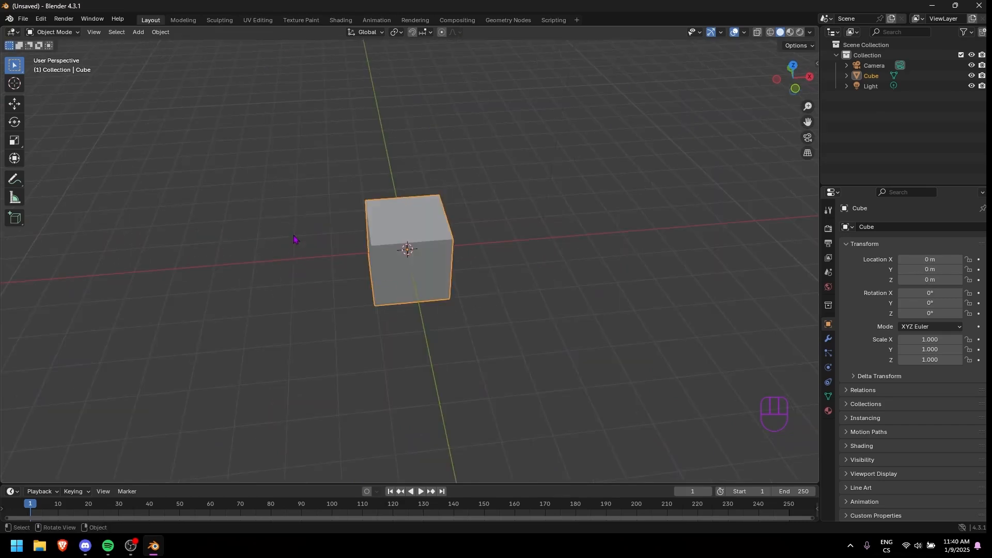
pyautogui.press('s')
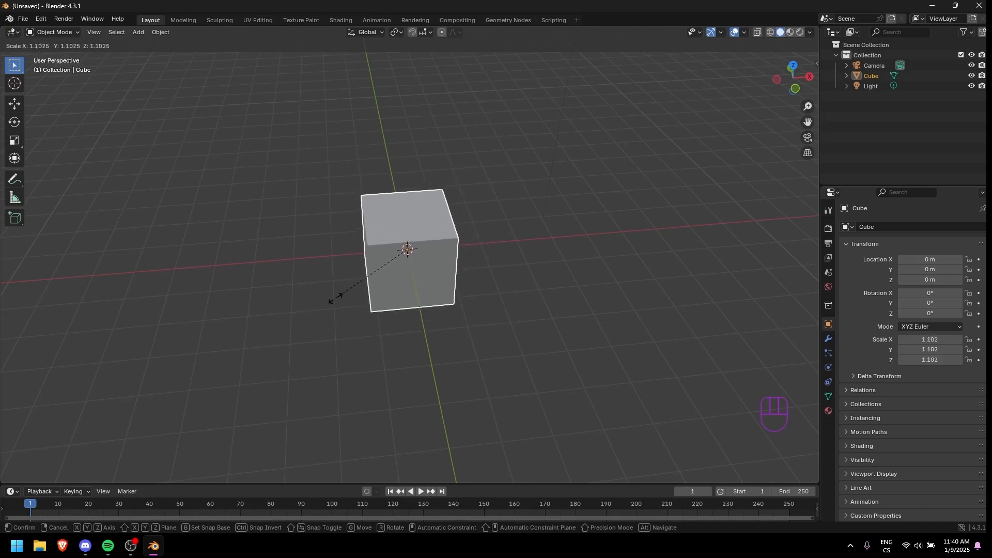
pyautogui.press('Escape')
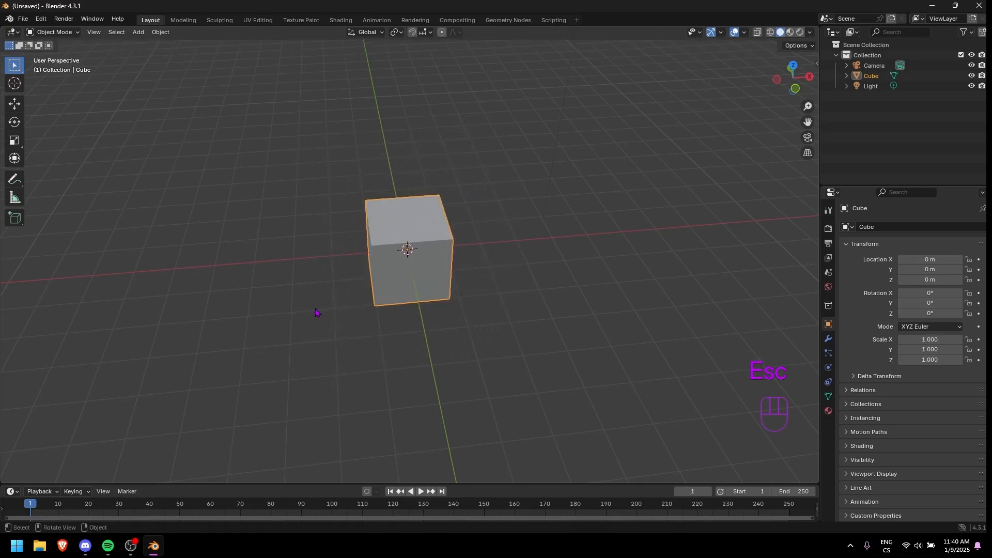
# Step: Try rotating the cube in an angled perspective view and in the right orthographic view
pyautogui.moveTo(477, 257); pyautogui.dragTo(322, 256, button='middle')
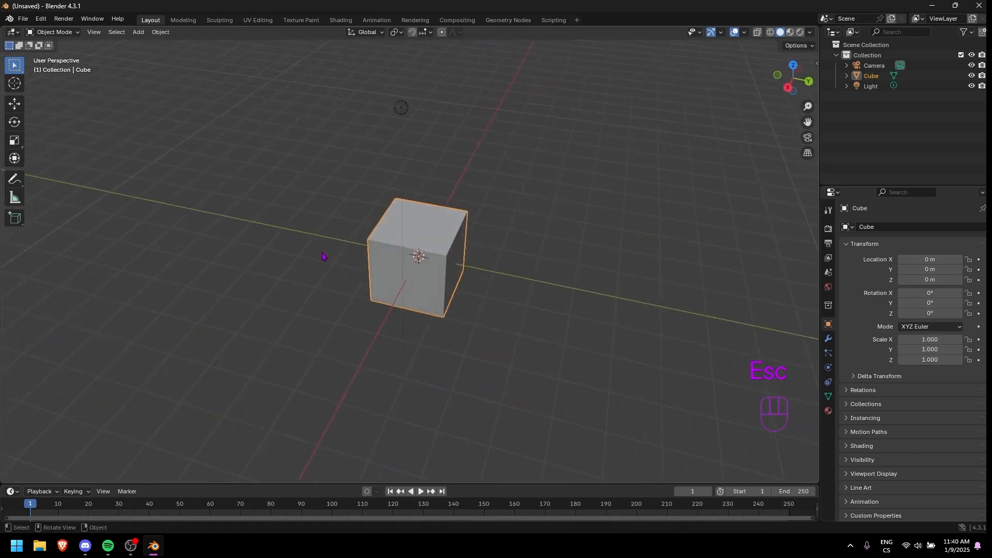
pyautogui.moveTo(486, 244); pyautogui.dragTo(543, 247, button='middle')
pyautogui.press('r')
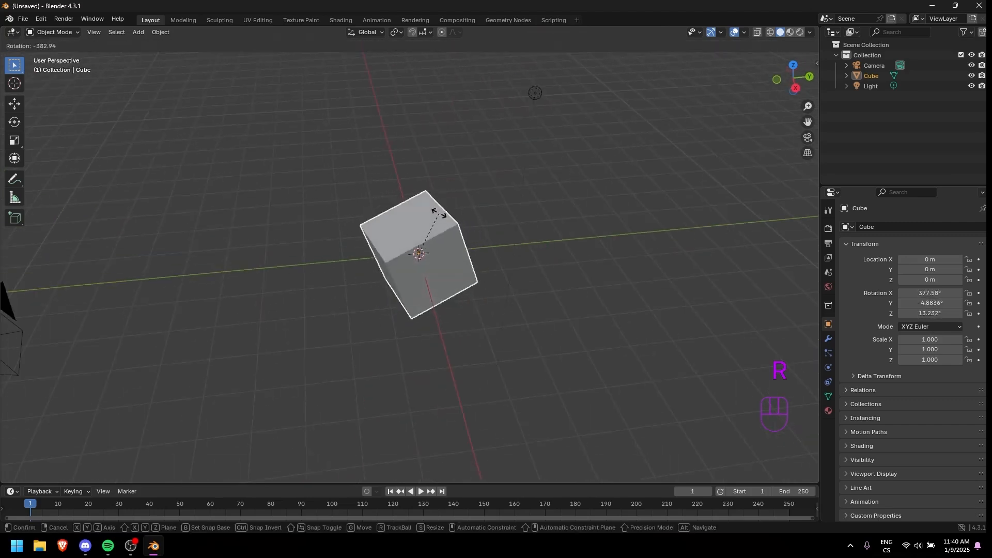
pyautogui.press('Escape')
pyautogui.click(795, 87)
pyautogui.press('r')
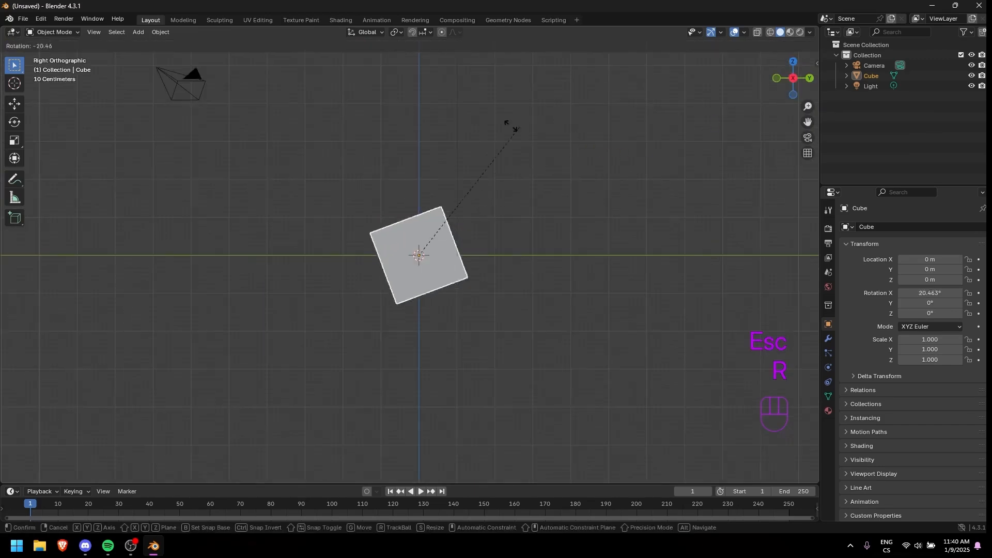
pyautogui.press('Escape')
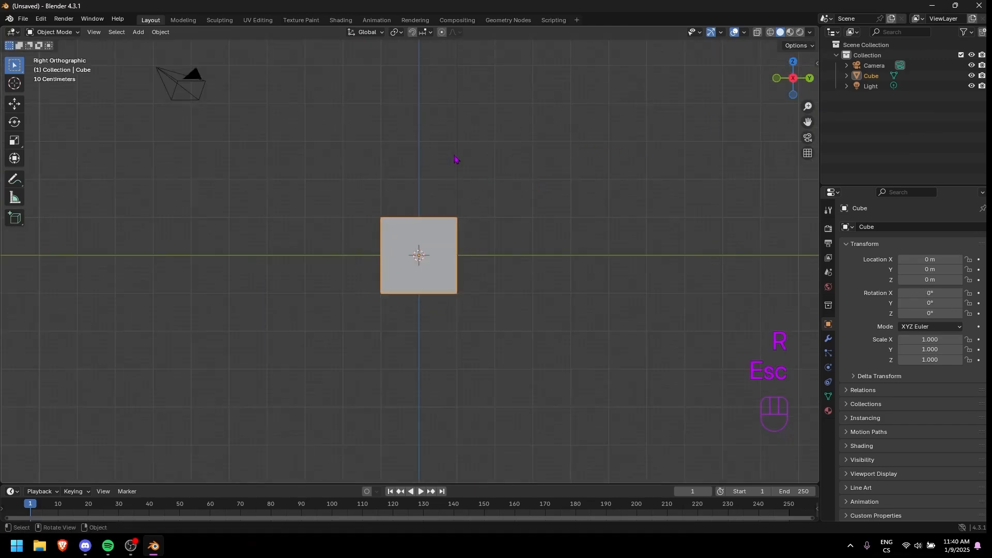
# Step: Try a free trackball rotation of the cube in an angled perspective view
pyautogui.moveTo(452, 158); pyautogui.dragTo(557, 202, button='middle')
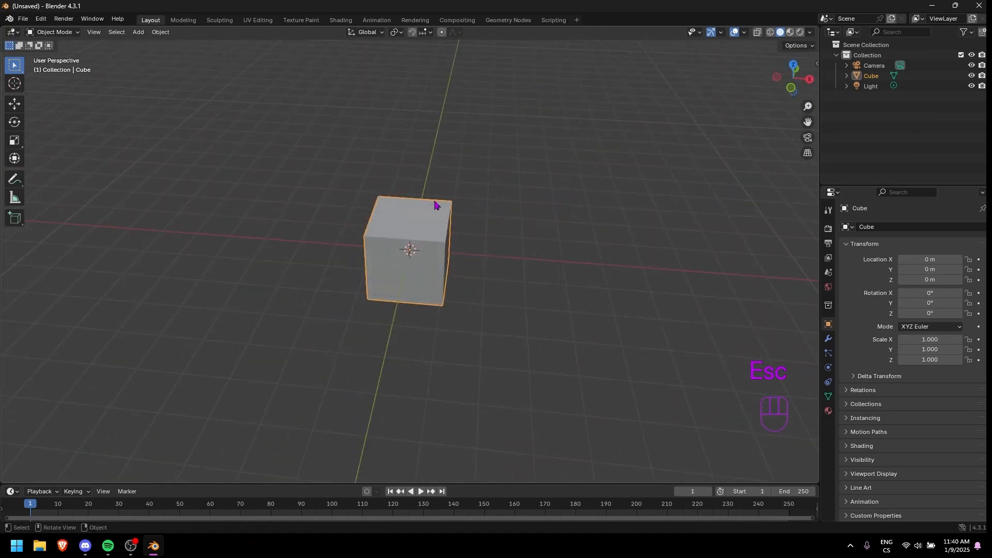
pyautogui.press('r')
pyautogui.press('r')
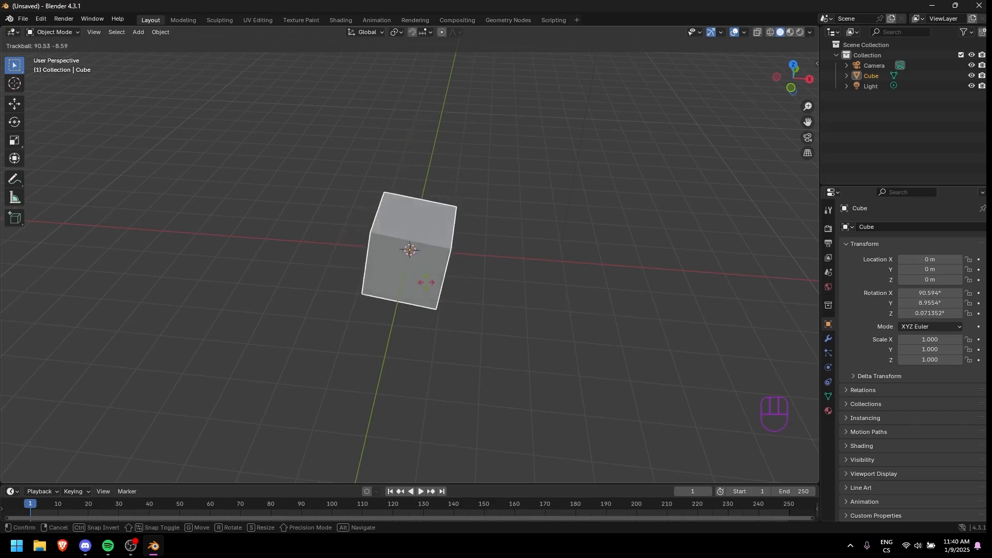
pyautogui.press('Escape')
pyautogui.moveTo(647, 237); pyautogui.dragTo(417, 168, button='middle')
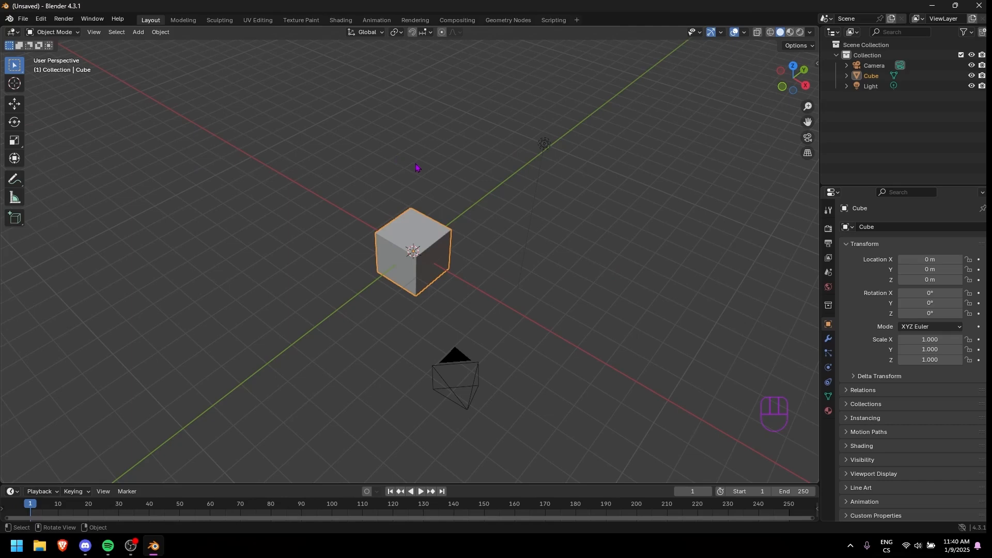
# Step: Try moving the cube along only the X axis, up to about 2.8 m from the origin
pyautogui.scroll(5, 418, 168)
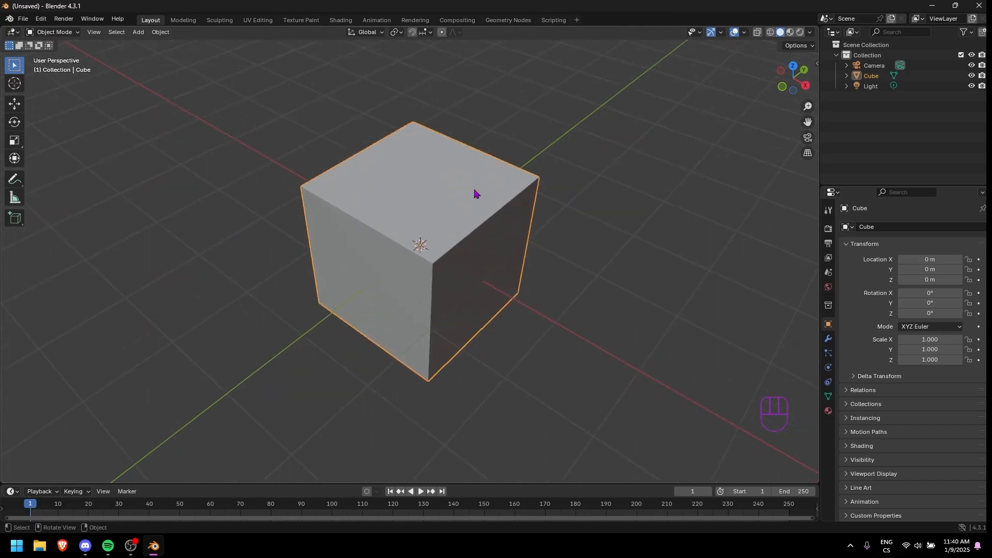
pyautogui.scroll(-4, 474, 191)
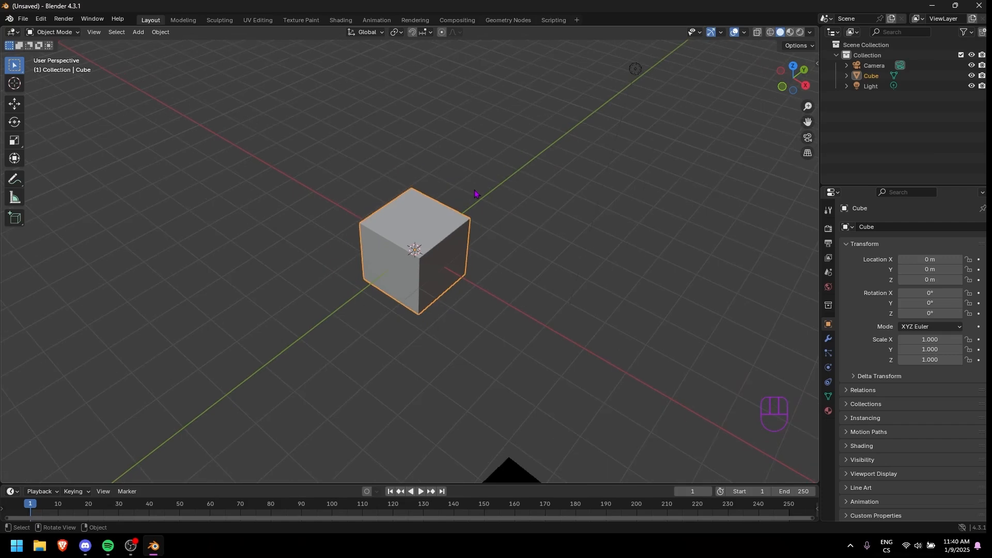
pyautogui.press('g')
pyautogui.press('x')
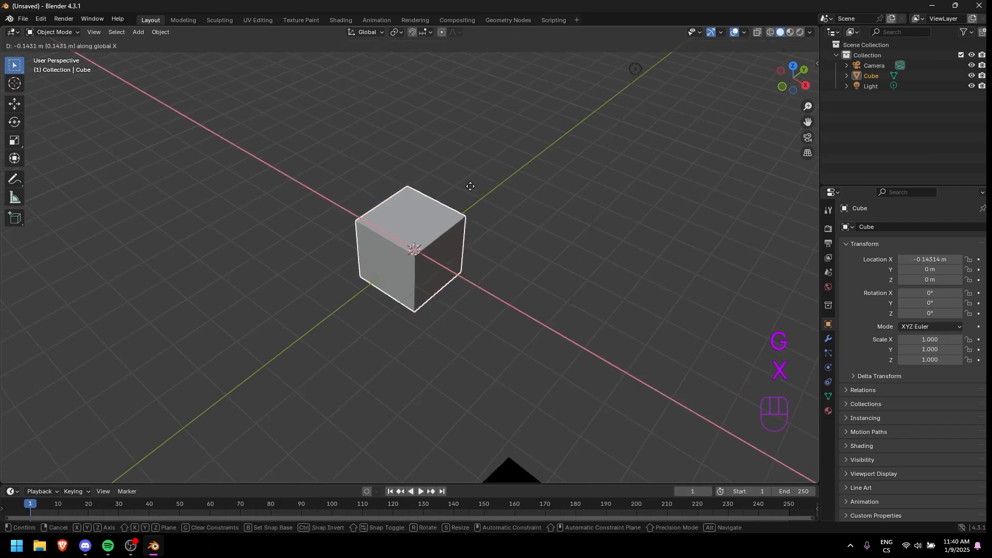
pyautogui.press('Escape')
pyautogui.moveTo(449, 218); pyautogui.dragTo(506, 186, button='middle')
pyautogui.press('g')
pyautogui.press('x')
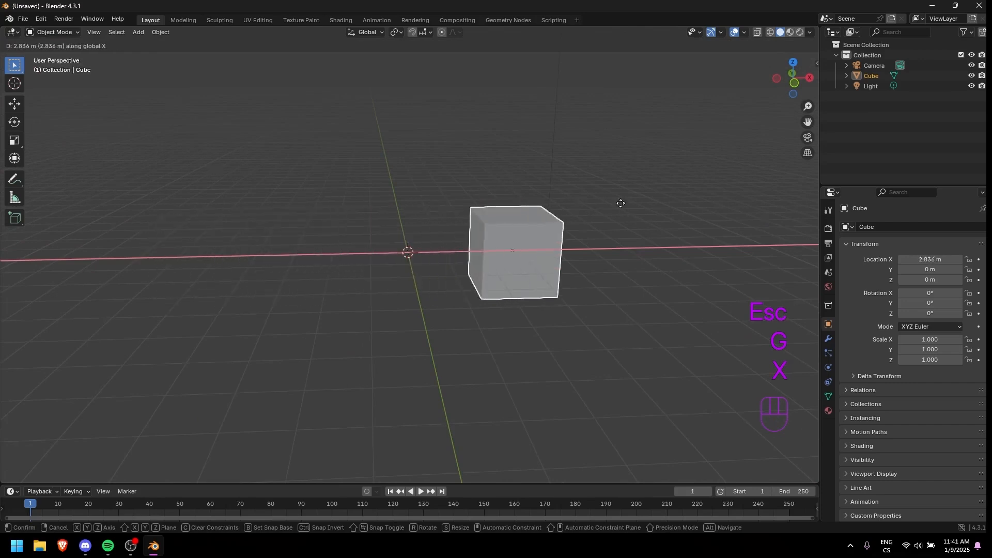
pyautogui.press('Escape')
# Step: Try moving the cube about -4.8 m along the Y axis, and about -0.63 m along the Z axis
pyautogui.press('g')
pyautogui.press('y')
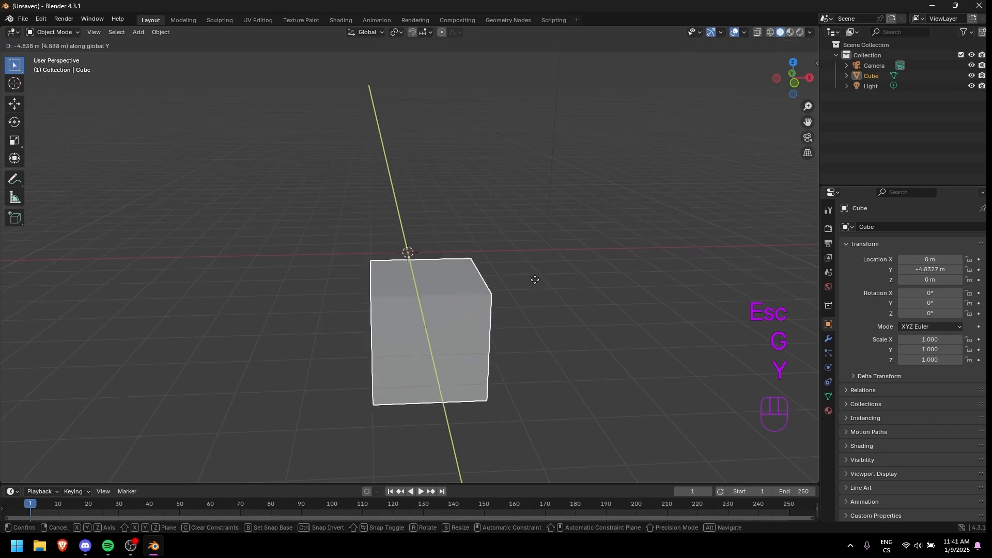
pyautogui.press('Escape')
pyautogui.press('g')
pyautogui.press('z')
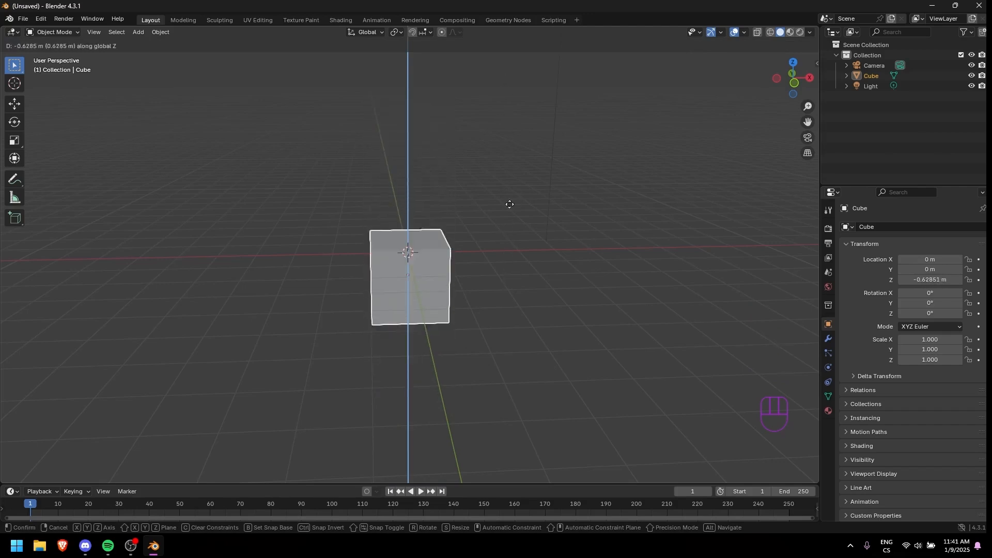
pyautogui.press('Escape')
# Step: Try scaling the cube along only the X axis, and along only the Z axis to about 1.37
pyautogui.moveTo(472, 185); pyautogui.dragTo(577, 192, button='middle')
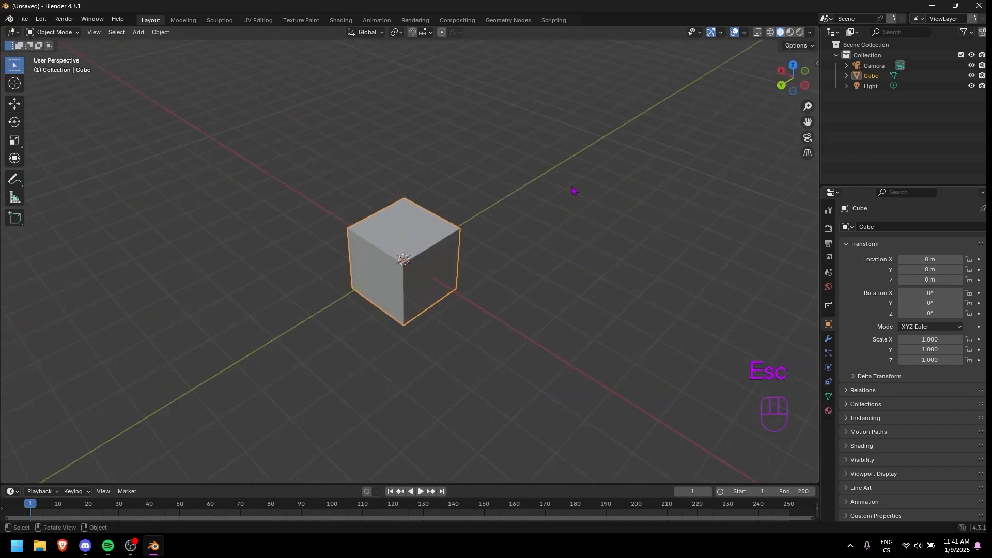
pyautogui.press('s')
pyautogui.press('x')
pyautogui.press('Escape')
pyautogui.press('d')
pyautogui.press('s')
pyautogui.press('z')
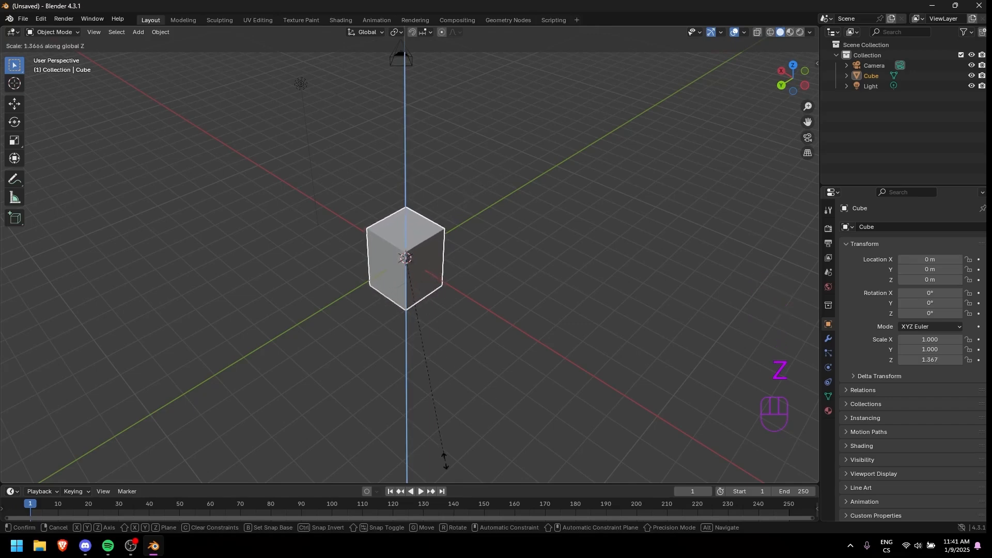
pyautogui.rightClick(413, 348)
# Step: Try scaling the cube along only the Y axis to about 1.35
pyautogui.moveTo(414, 349); pyautogui.dragTo(543, 258, button='middle')
pyautogui.press('s')
pyautogui.press('y')
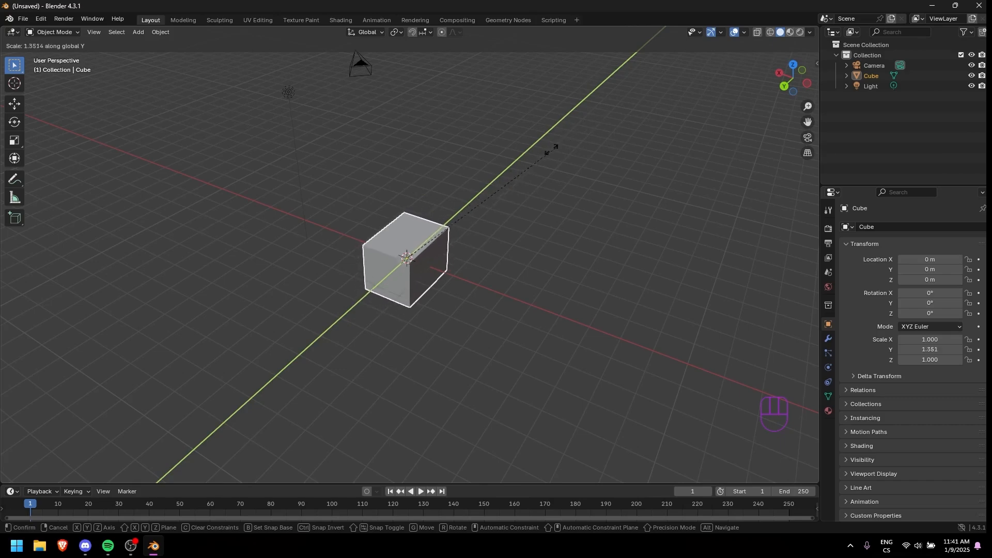
pyautogui.press('Escape')
# Step: Delete the default cube and add a new cube mesh at the origin
pyautogui.moveTo(423, 163); pyautogui.dragTo(626, 146, button='middle')
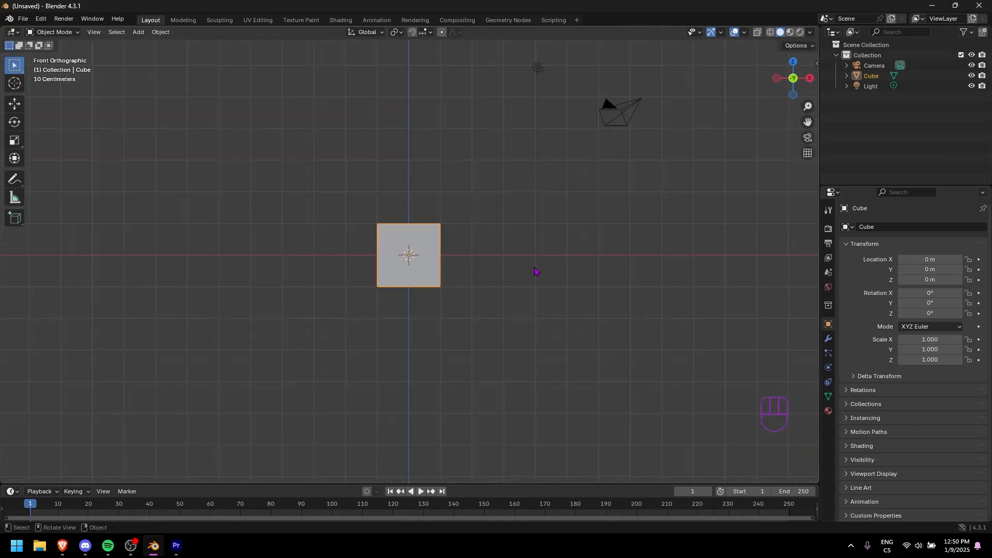
pyautogui.moveTo(527, 254); pyautogui.dragTo(583, 298, button='middle')
pyautogui.press('x')
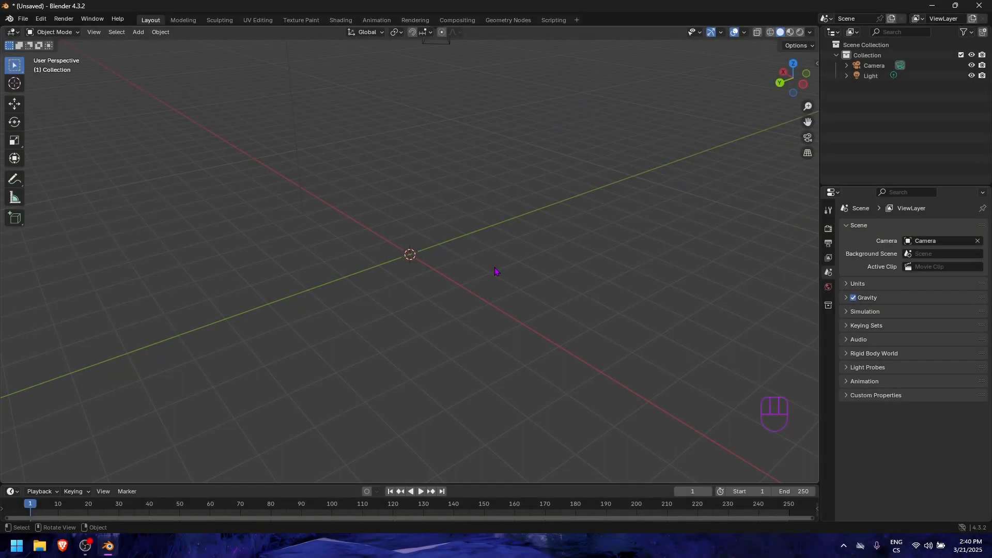
pyautogui.hotkey('shift', 'a')
pyautogui.moveTo(494, 267)
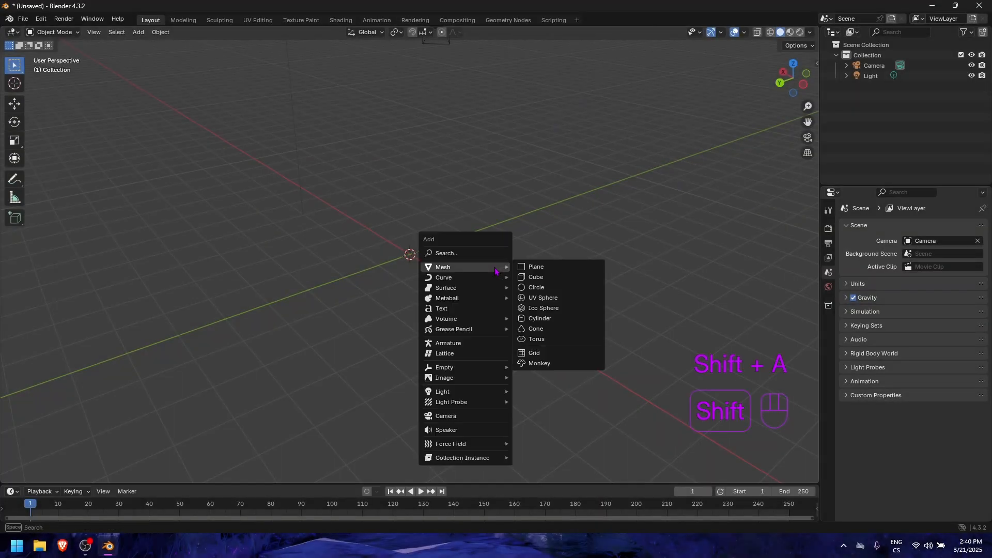
pyautogui.click(543, 277)
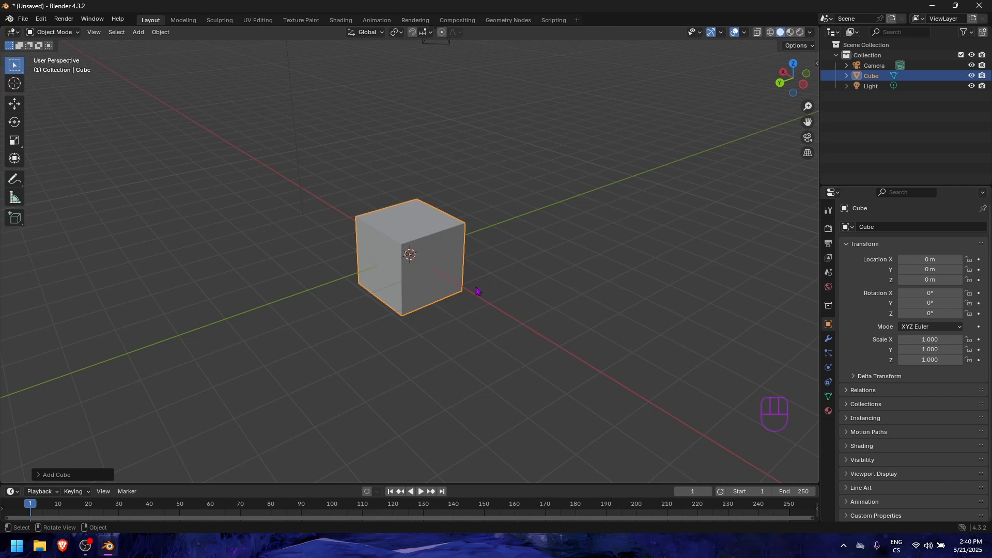
# Step: Enter Edit Mode on the cube and set the selection mode to vertices
pyautogui.press('Tab')
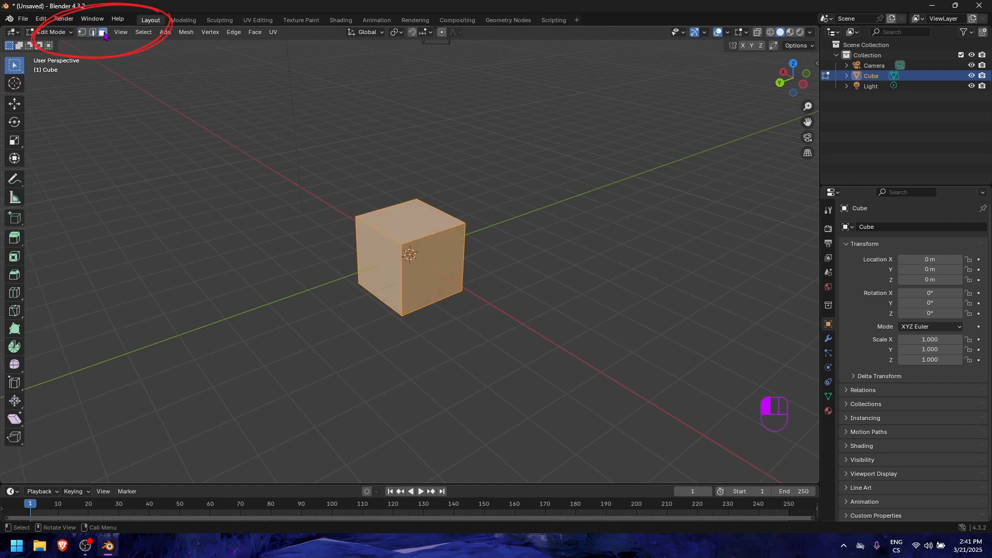
pyautogui.click(92, 32)
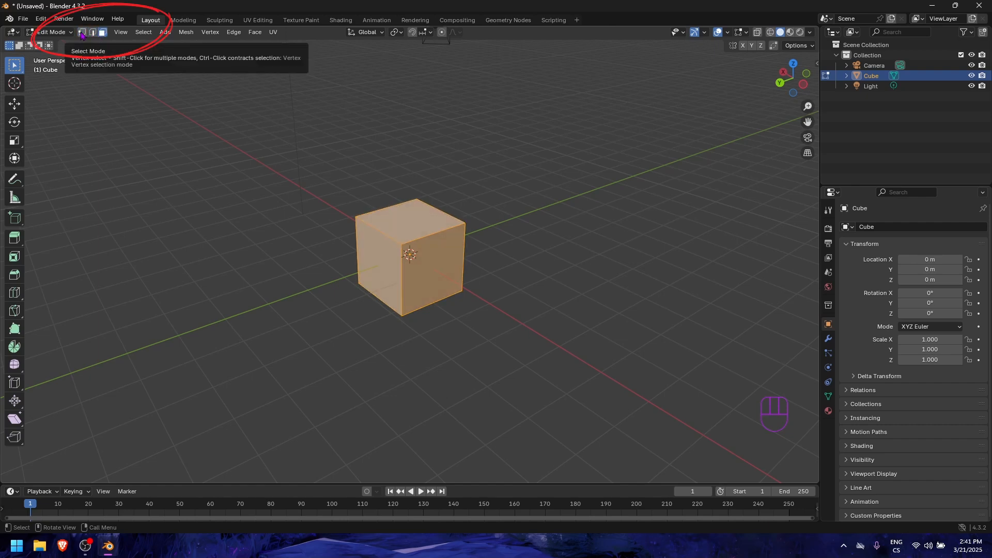
pyautogui.click(81, 33)
# Step: Select a single top corner vertex of the cube and try moving it freely
pyautogui.moveTo(527, 246); pyautogui.dragTo(562, 266, button='middle')
pyautogui.scroll(2, 561, 261)
pyautogui.click(475, 160)
pyautogui.moveTo(472, 161); pyautogui.dragTo(350, 239, button='middle')
pyautogui.click(351, 225)
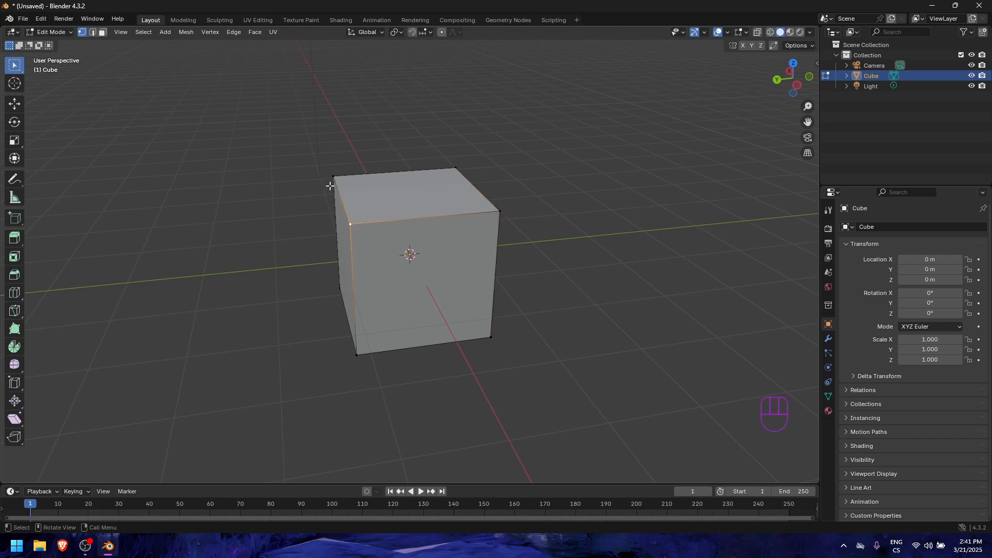
pyautogui.click(332, 180)
pyautogui.moveTo(567, 211); pyautogui.dragTo(491, 233, button='middle')
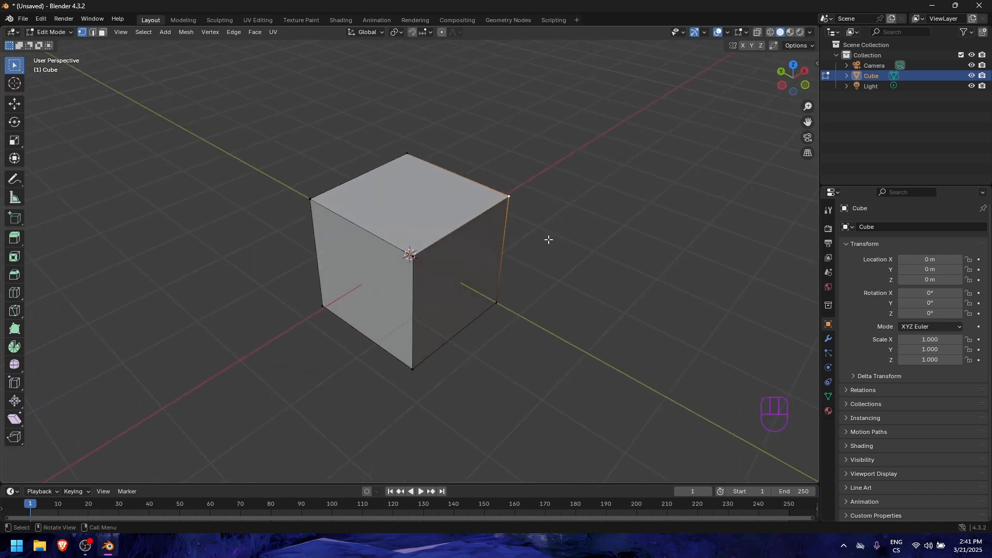
pyautogui.press('g')
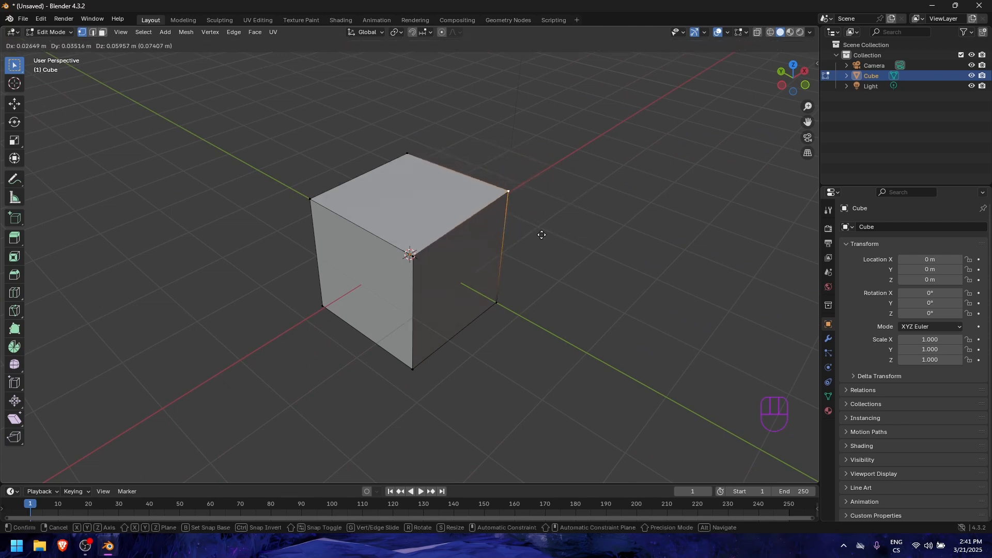
pyautogui.press('Escape')
# Step: Add the adjacent top corner vertex to the selection, and freely move and scale the two vertices
pyautogui.keyDown('shift'); pyautogui.click(412, 254); pyautogui.keyUp('shift')
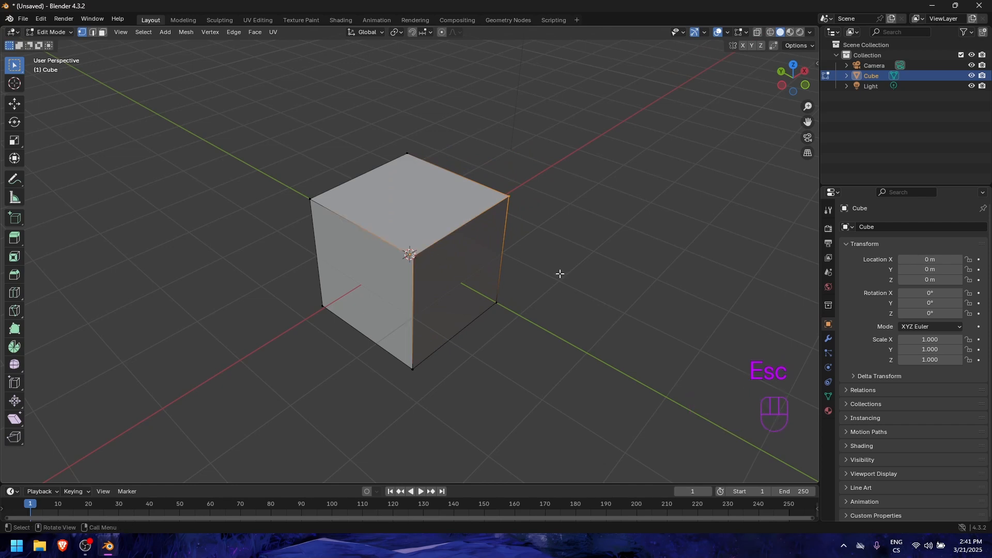
pyautogui.press('g')
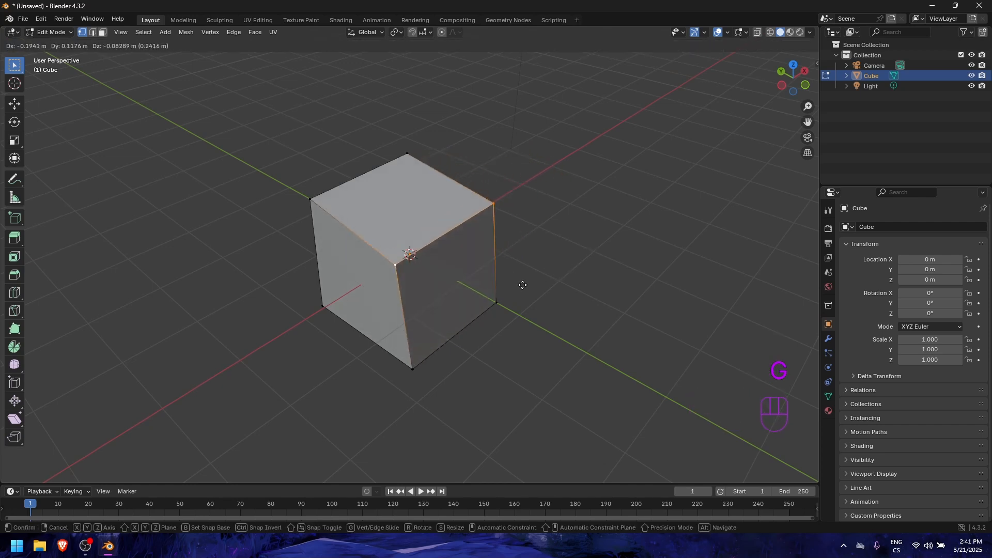
pyautogui.click(537, 275)
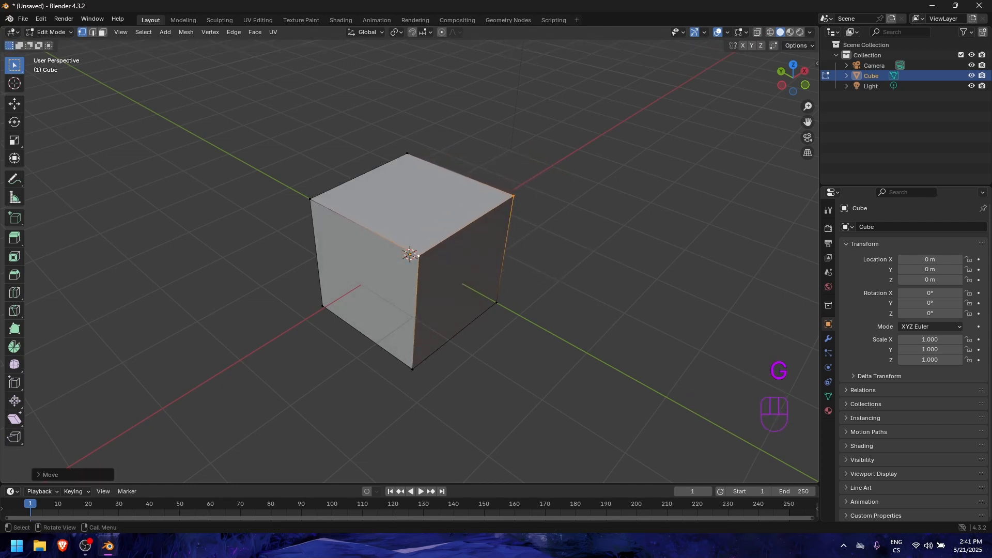
pyautogui.press('s')
pyautogui.click(538, 261)
# Step: Move the two selected top vertices along the X axis and rotate them in a near-front view
pyautogui.press('g')
pyautogui.press('x')
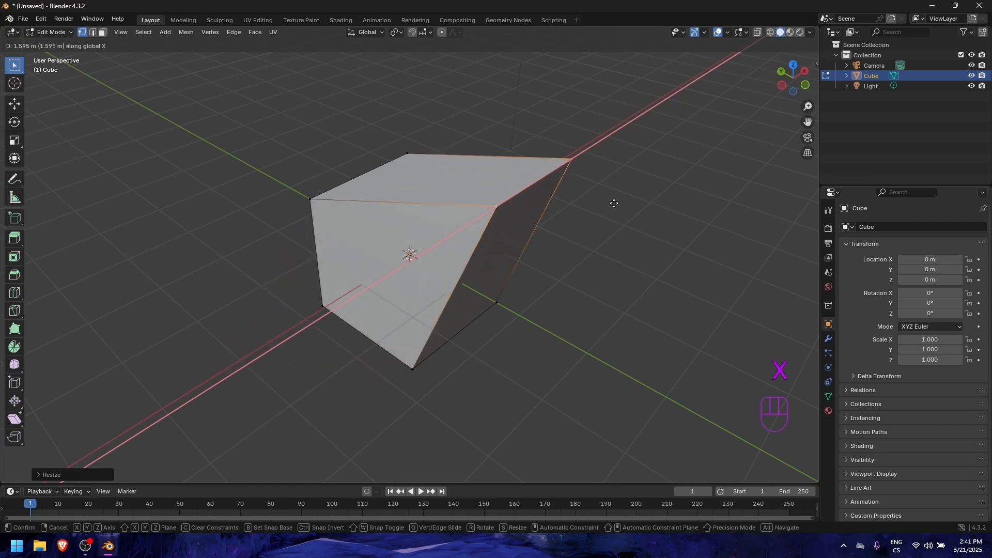
pyautogui.click(551, 243)
pyautogui.moveTo(551, 243); pyautogui.dragTo(515, 200, button='middle')
pyautogui.press('r')
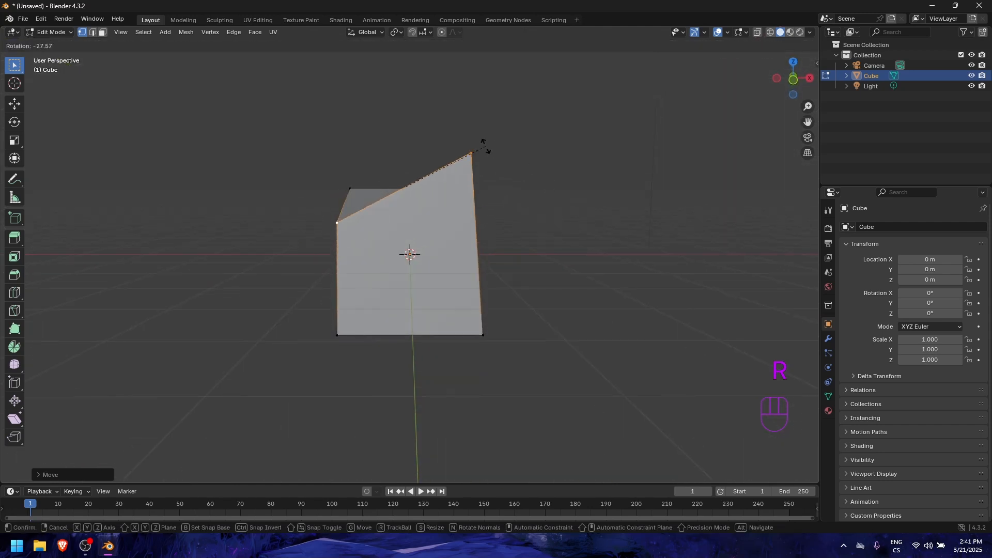
pyautogui.click(525, 202)
# Step: Switch to edge selection and add the adjoining top edge to the selected one
pyautogui.moveTo(525, 201); pyautogui.dragTo(386, 154, button='middle')
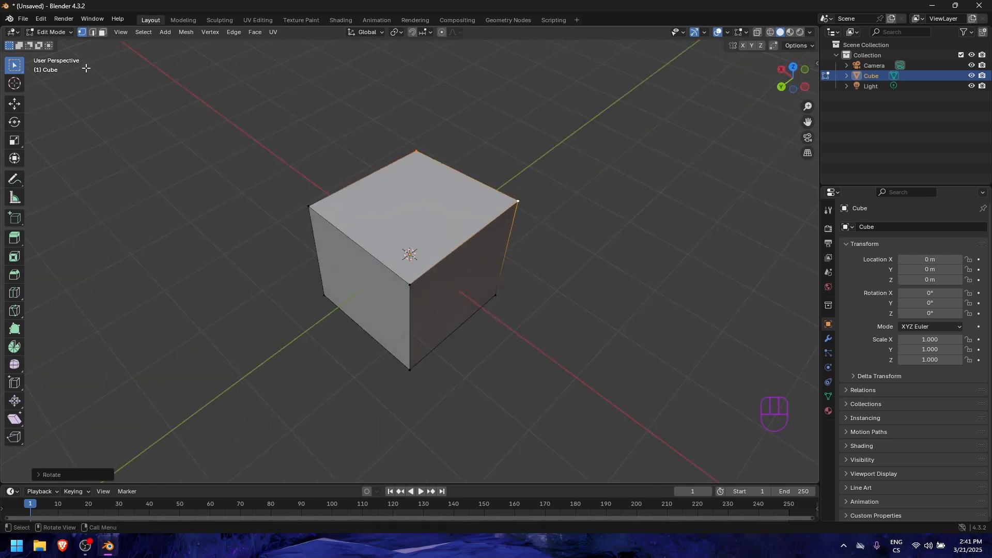
pyautogui.click(93, 33)
pyautogui.moveTo(530, 246); pyautogui.dragTo(609, 240, button='middle')
pyautogui.keyDown('shift'); pyautogui.click(411, 240); pyautogui.keyUp('shift')
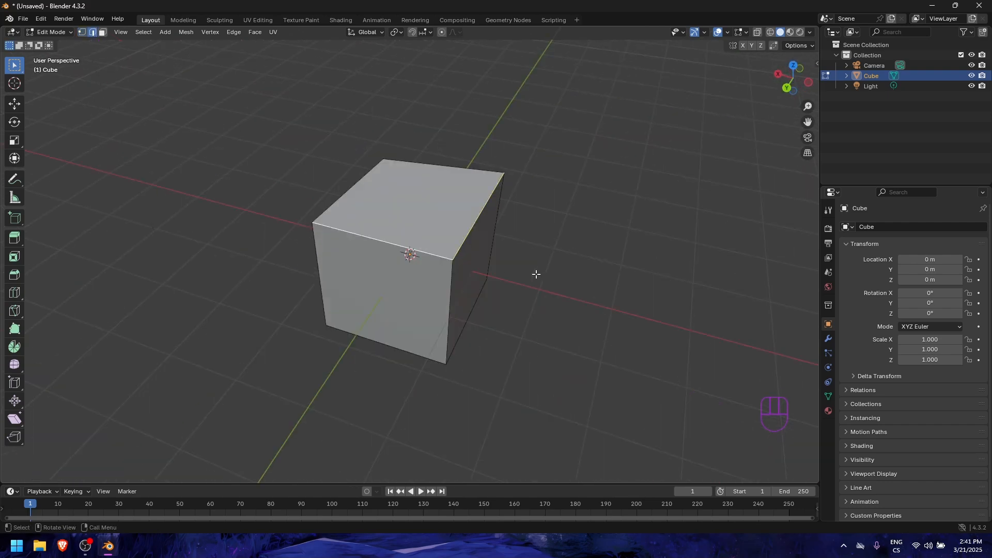
# Step: Rotate and move the two selected top edges freely, and scale them up slightly
pyautogui.moveTo(544, 278); pyautogui.dragTo(528, 209, button='middle')
pyautogui.press('r')
pyautogui.click(541, 224)
pyautogui.press('g')
pyautogui.click(499, 274)
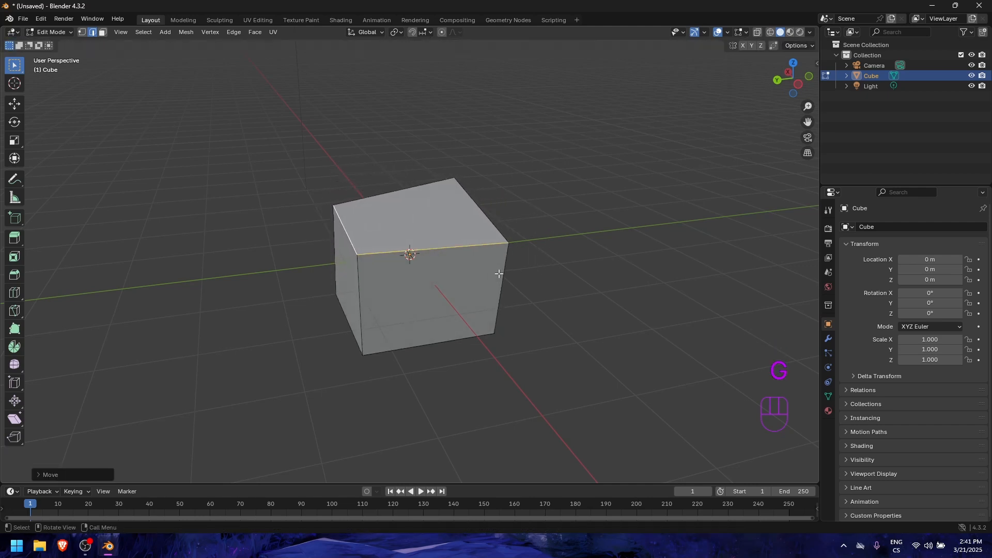
pyautogui.press('s')
pyautogui.click(417, 243)
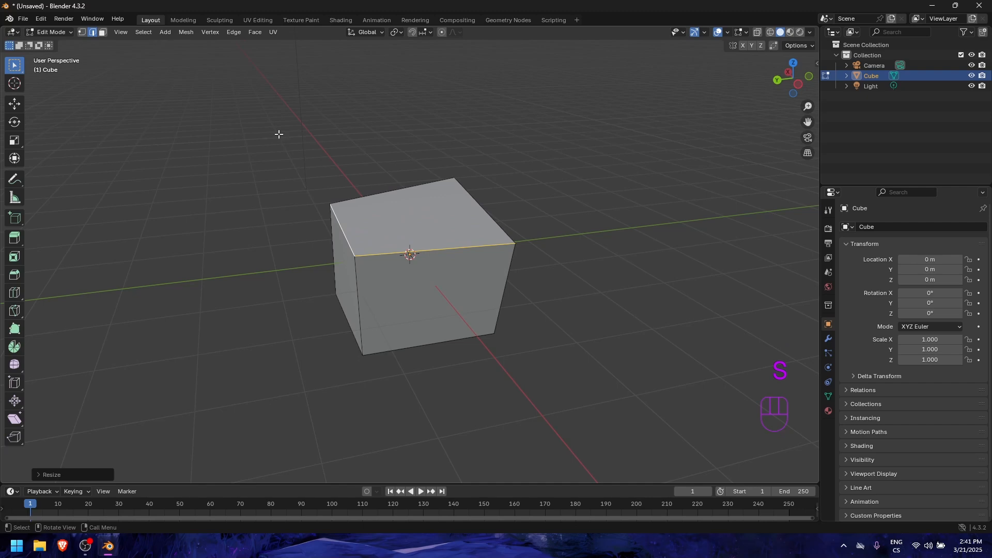
# Step: Switch to face selection and select the top face of the cube
pyautogui.moveTo(128, 65); pyautogui.dragTo(271, 104, button='middle')
pyautogui.click(102, 32)
pyautogui.click(433, 234)
# Step: Scale and rotate the selected top face so that it becomes tilted and larger than the base
pyautogui.moveTo(547, 226); pyautogui.dragTo(431, 222, button='middle')
pyautogui.press('s')
pyautogui.click(412, 195)
pyautogui.press('r')
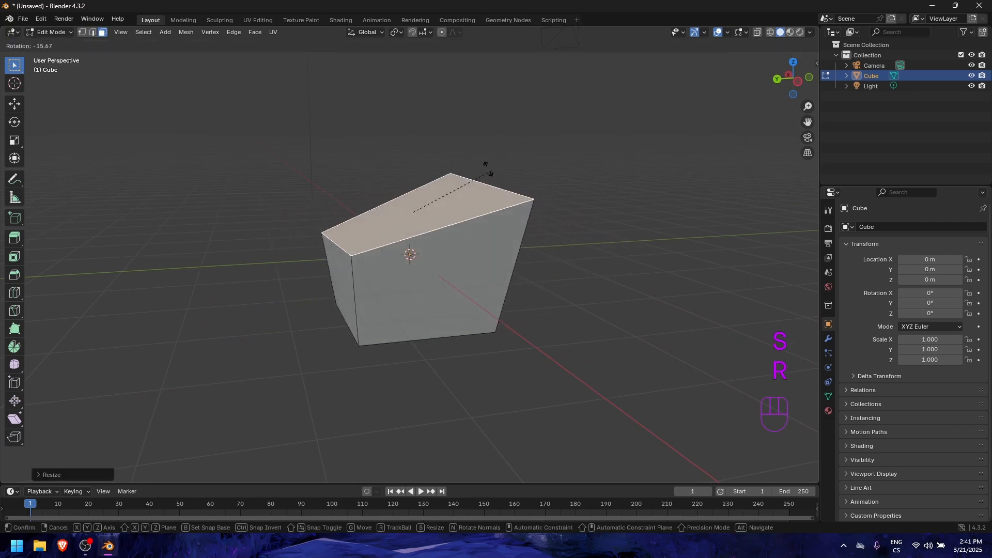
pyautogui.click(528, 212)
pyautogui.press('s')
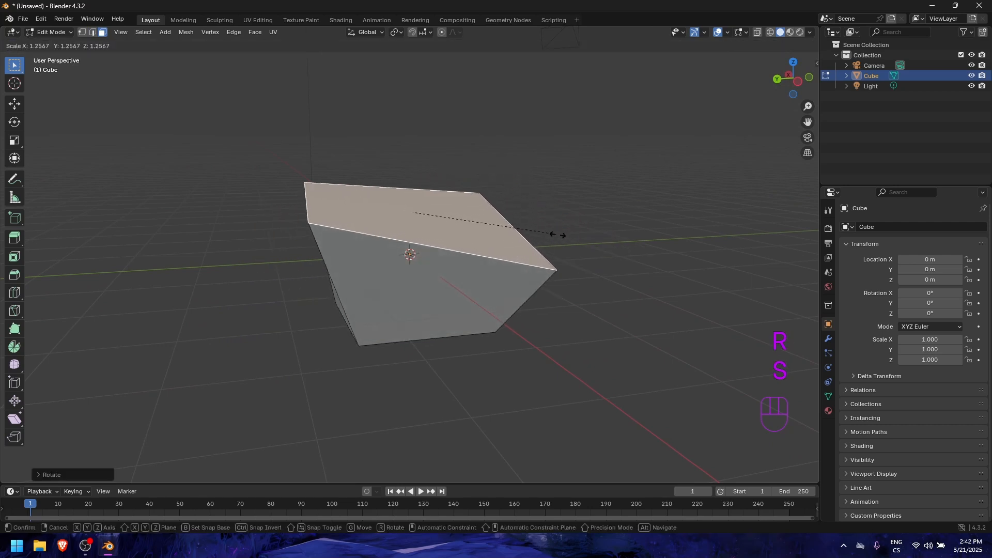
pyautogui.click(587, 236)
pyautogui.moveTo(587, 237)
pyautogui.mouseDown(button='middle')
pyautogui.moveTo(538, 207)
pyautogui.moveTo(522, 246)
pyautogui.moveTo(577, 246)
pyautogui.mouseUp(button='middle')
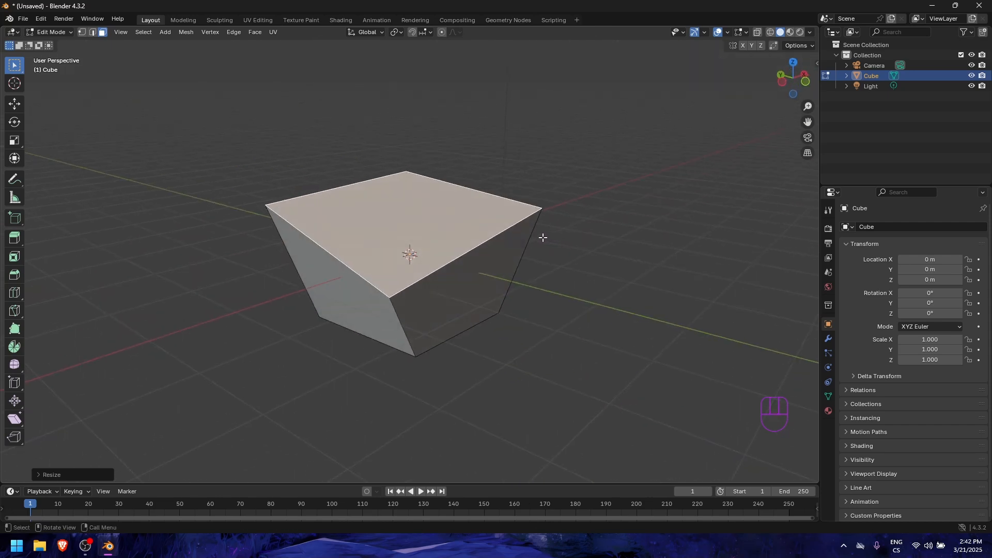
pyautogui.moveTo(534, 235); pyautogui.dragTo(554, 265, button='middle')
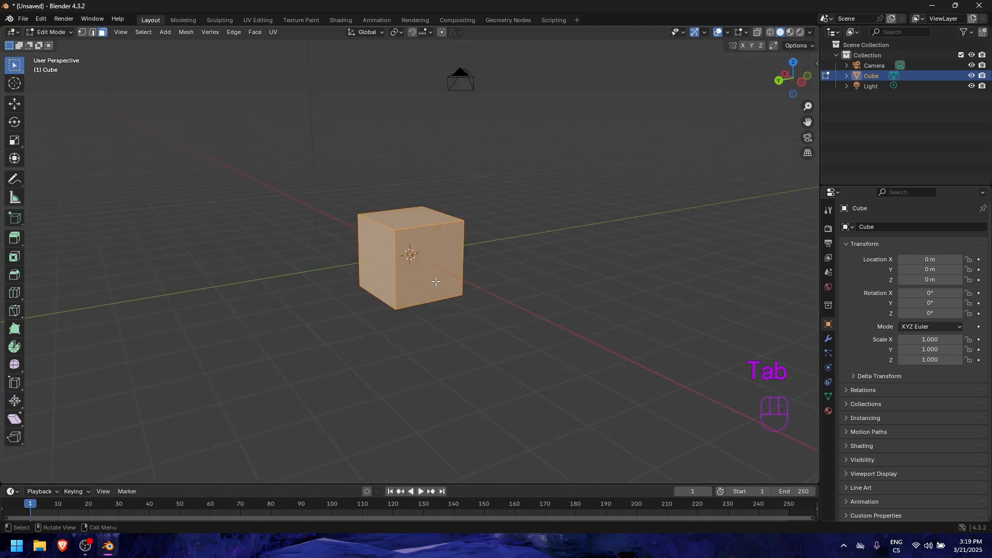
# Step: In Edit Mode, extrude one side face of the cube outward freely and move the new end face along the global X axis
pyautogui.press('Tab')
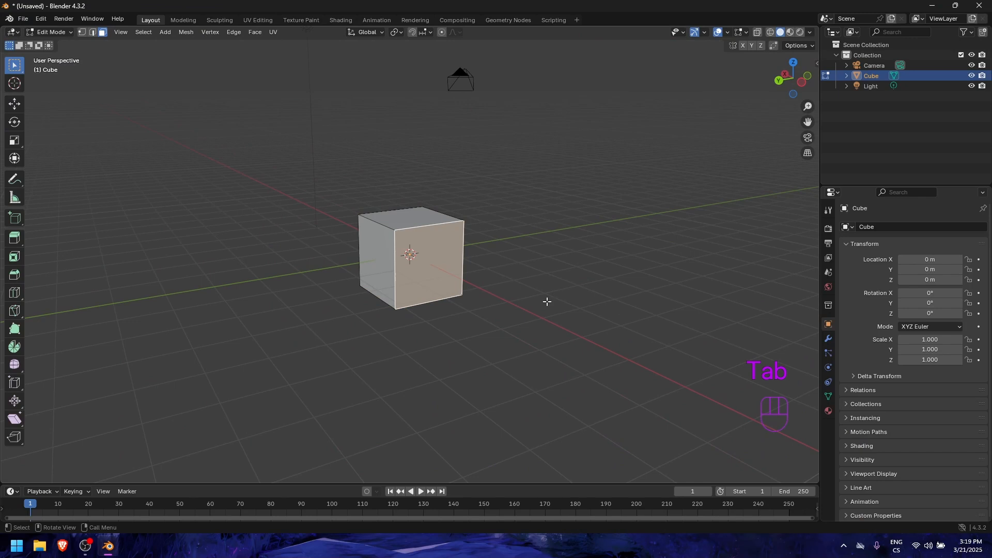
pyautogui.press('e')
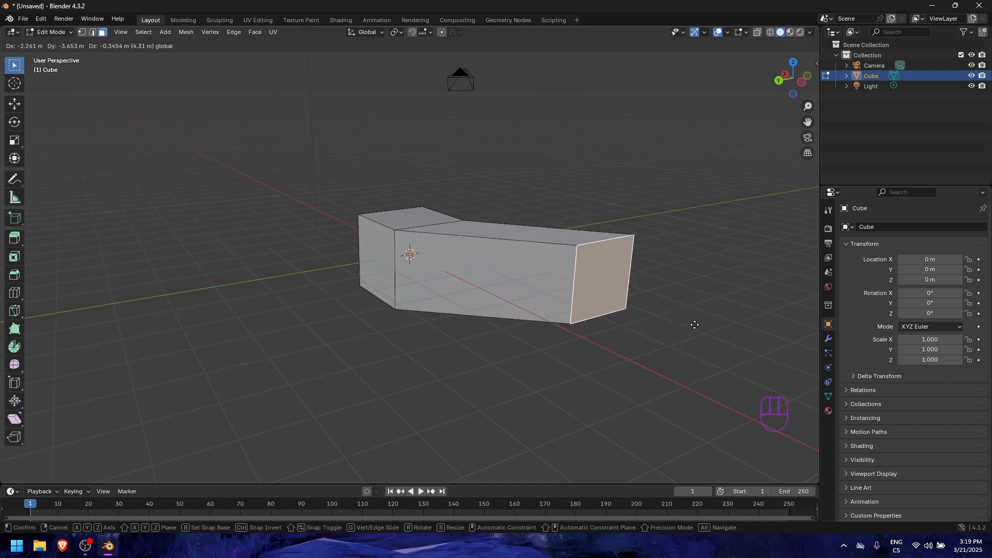
pyautogui.moveTo(672, 352); pyautogui.dragTo(667, 354, button='middle')
pyautogui.press('g')
pyautogui.press('x')
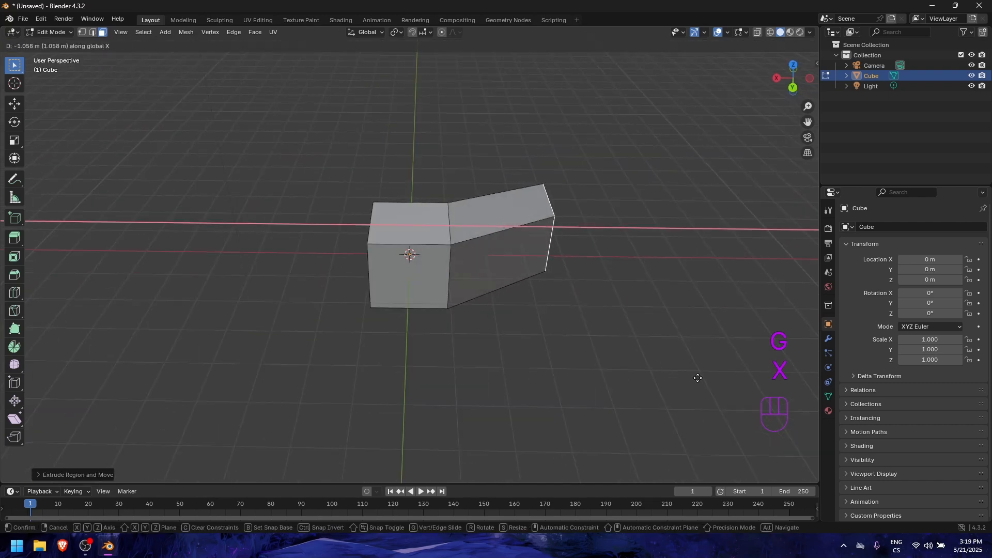
pyautogui.click(734, 345)
# Step: Extrude the end face of the extruded arm further outward along its normal
pyautogui.moveTo(656, 326); pyautogui.dragTo(398, 310, button='middle')
pyautogui.press('e')
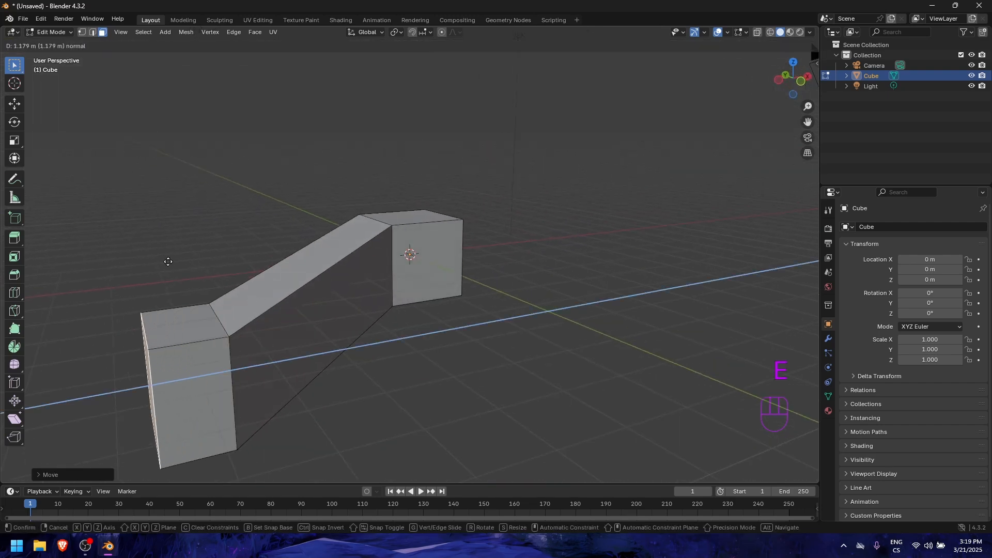
pyautogui.click(103, 261)
pyautogui.moveTo(177, 261); pyautogui.dragTo(349, 279, button='middle')
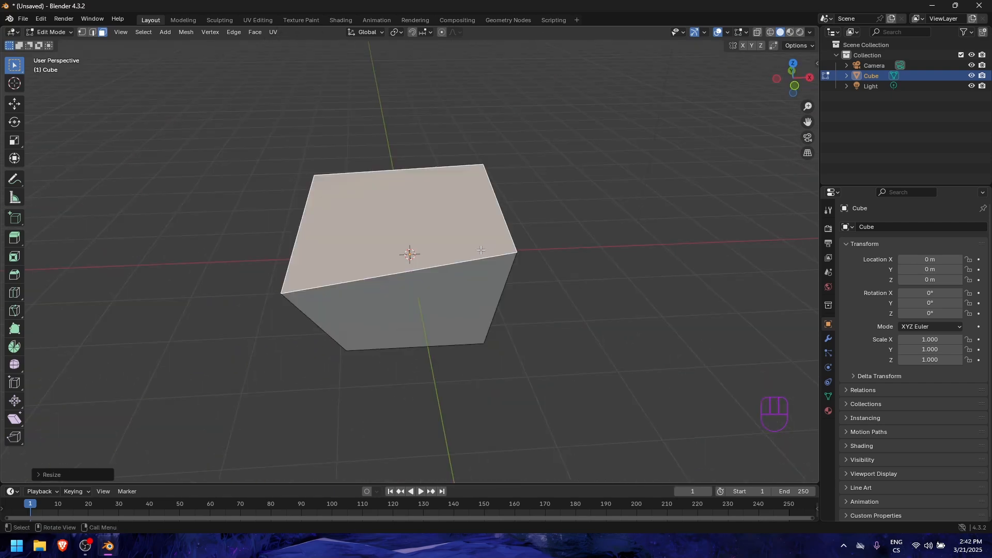
# Step: Add a single centred loop cut around the deformed cube, running over its tilted top face, without sliding it
pyautogui.hotkey('ctrl', 'r')
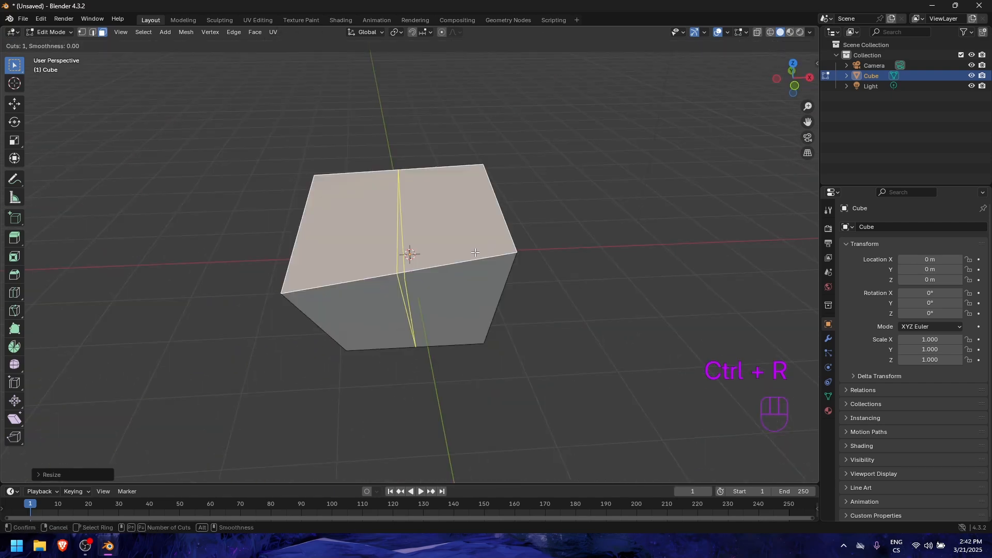
pyautogui.click(474, 252)
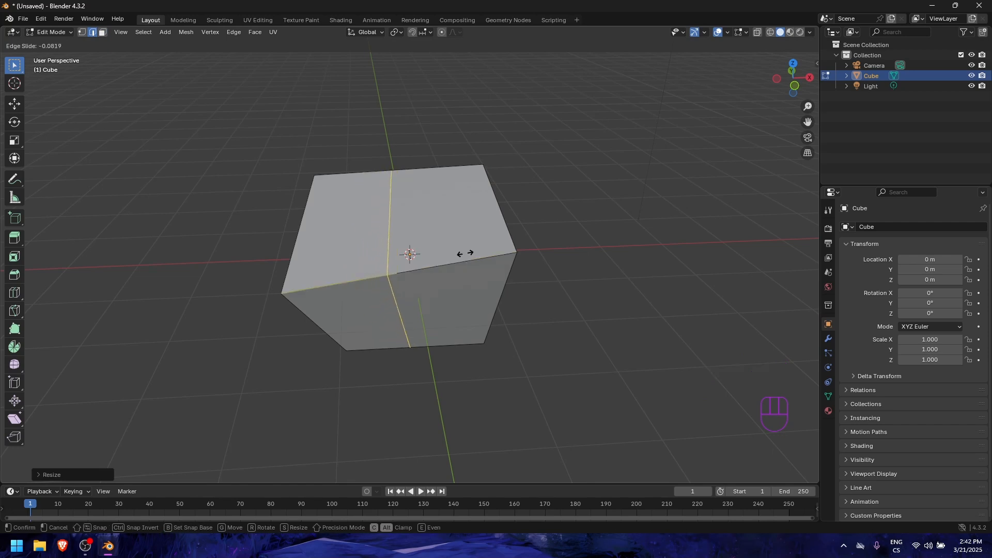
pyautogui.press('Escape')
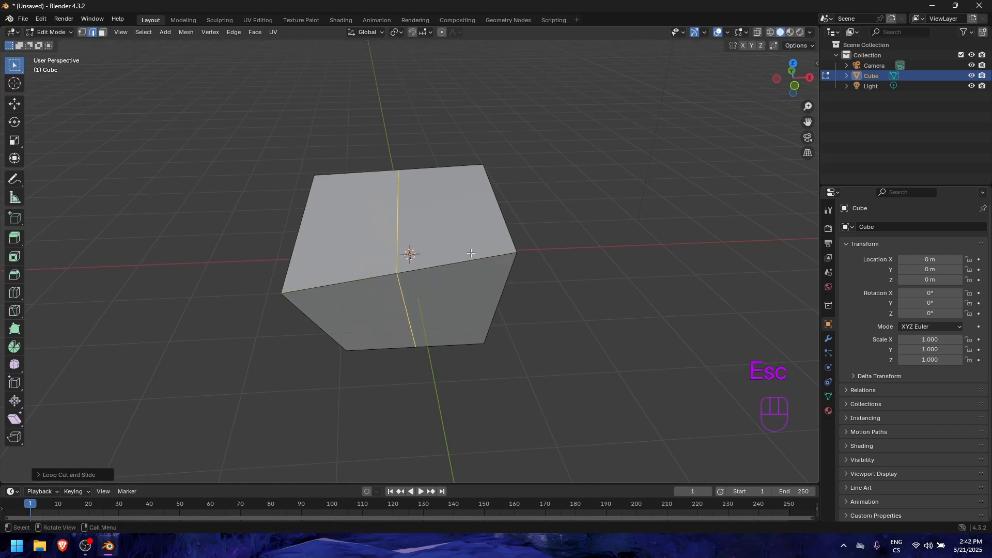
pyautogui.moveTo(595, 284); pyautogui.dragTo(516, 274, button='middle')
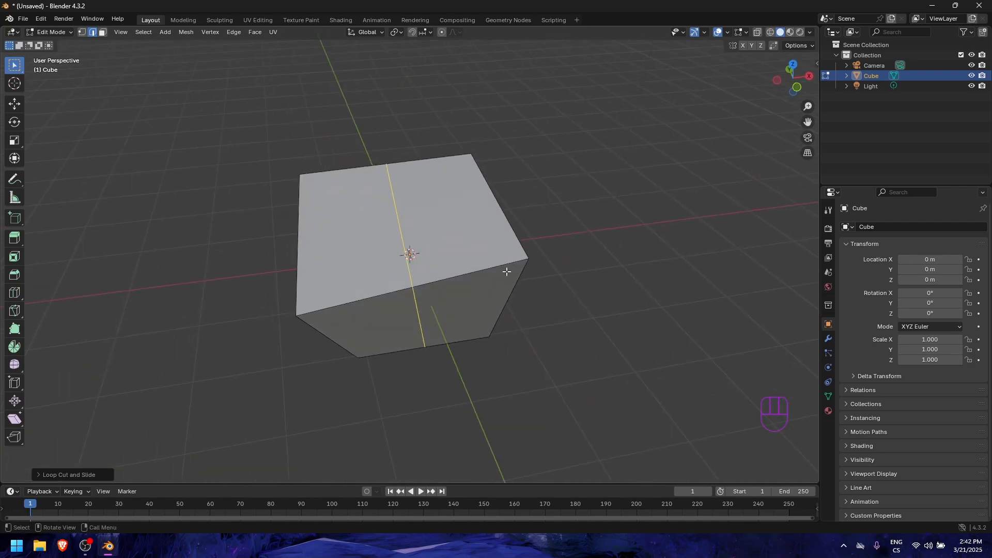
# Step: Bevel the centre edge loop with 2 segments and an offset of about 0.92 m
pyautogui.hotkey('ctrl', 'b')
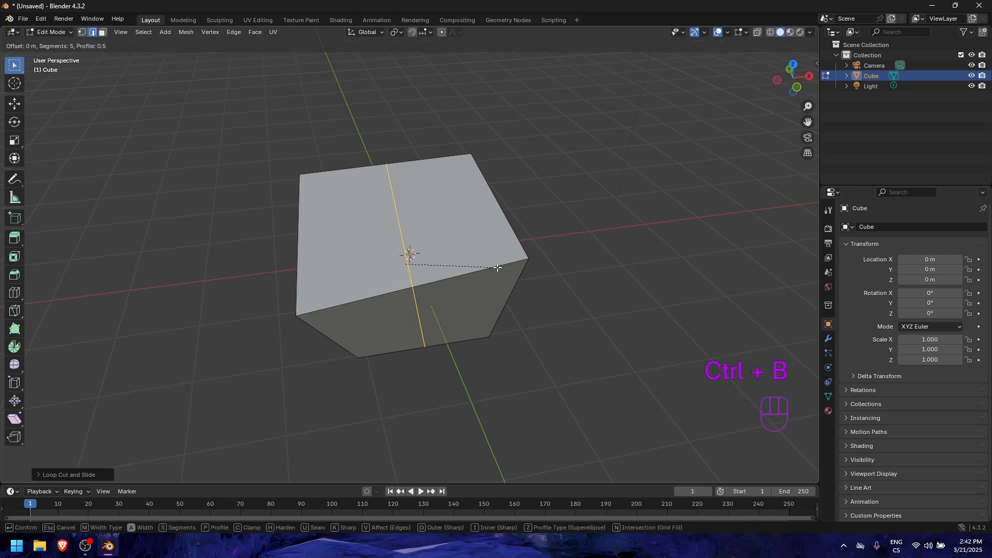
pyautogui.scroll(4, 522, 261)
pyautogui.scroll(-3, 545, 261)
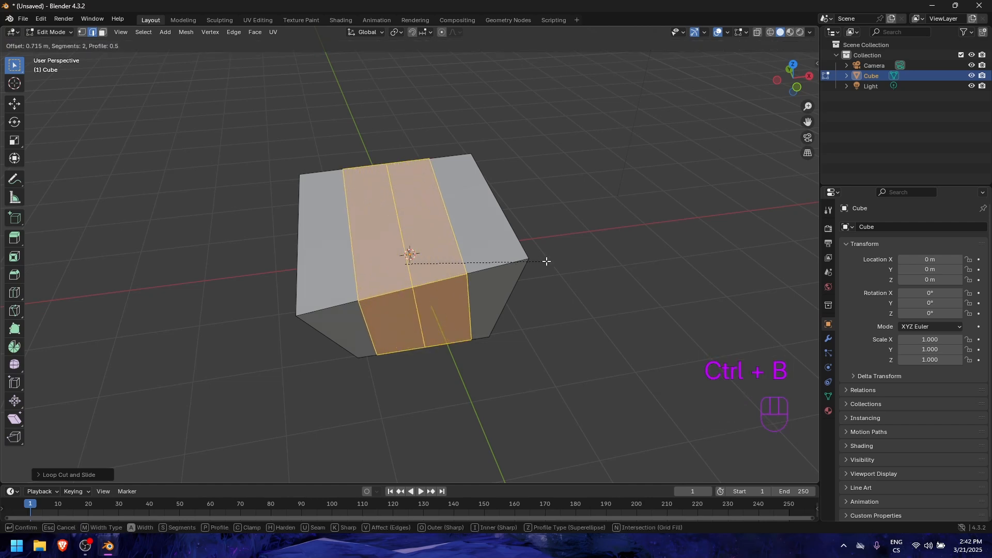
pyautogui.scroll(2, 548, 261)
pyautogui.scroll(-3, 554, 258)
pyautogui.scroll(3, 555, 258)
pyautogui.scroll(-2, 555, 258)
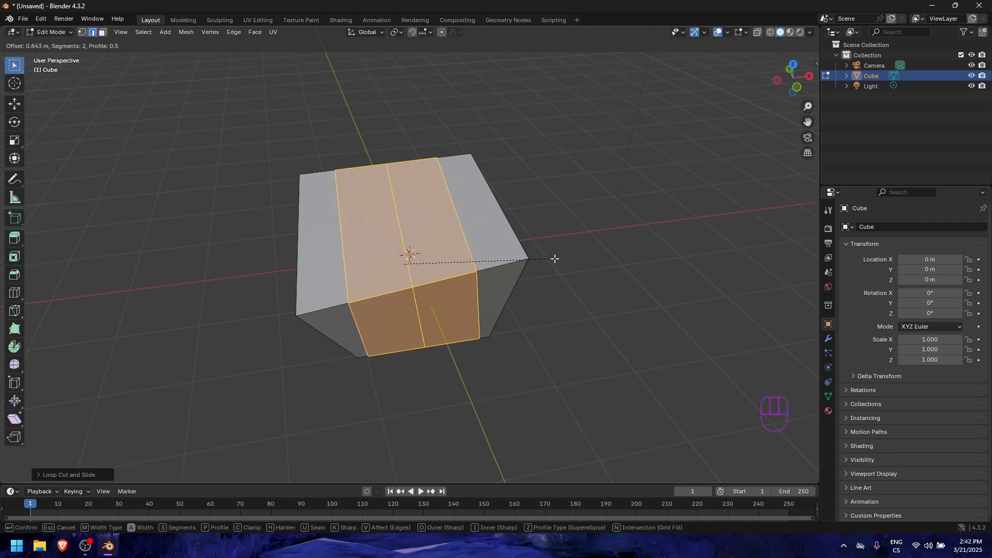
pyautogui.scroll(-1, 553, 257)
pyautogui.scroll(1, 553, 257)
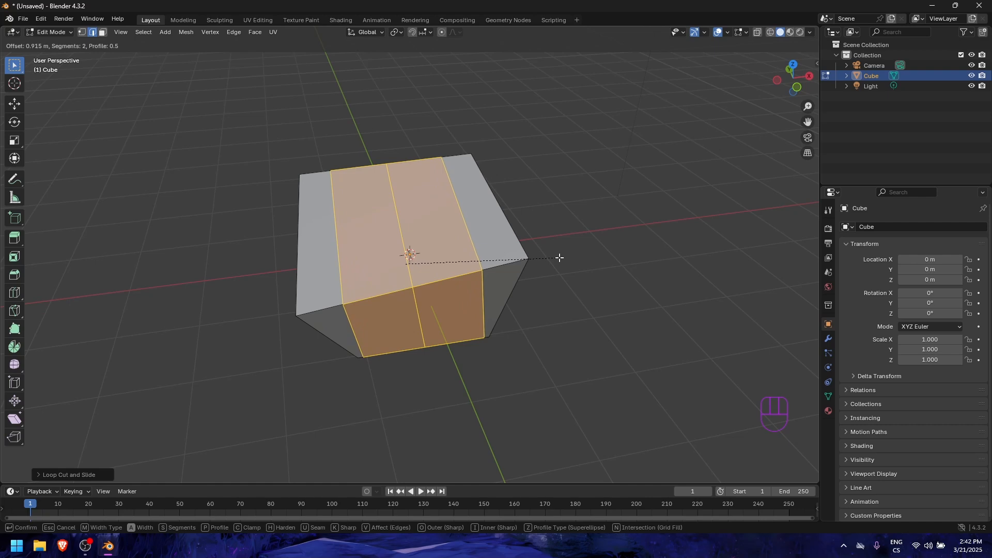
pyautogui.click(560, 258)
# Step: Round the outer top edge of the deformed cube with a 7-segment bevel of about 0.4 m, and return to Object Mode
pyautogui.moveTo(598, 266); pyautogui.dragTo(564, 253, button='middle')
pyautogui.click(498, 268)
pyautogui.moveTo(499, 268); pyautogui.dragTo(576, 259, button='middle')
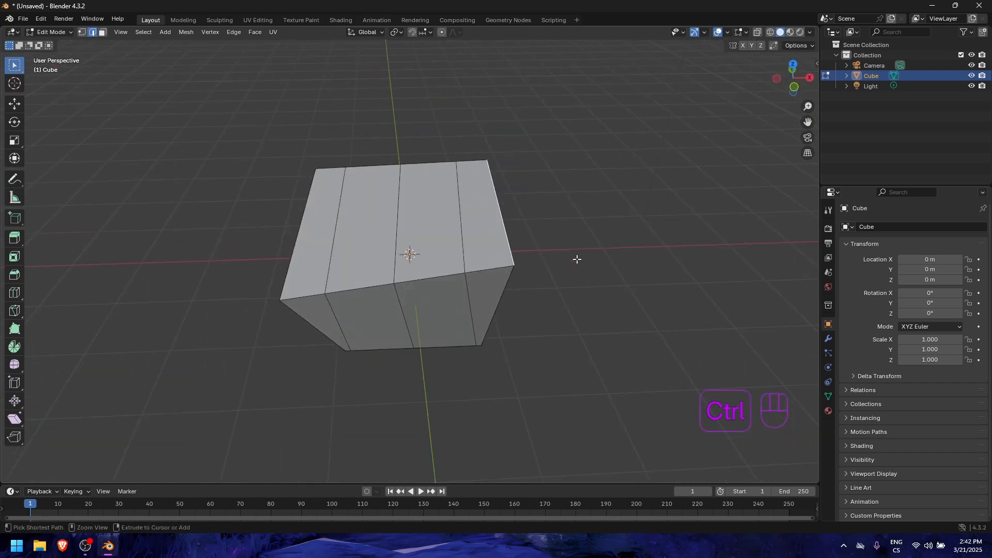
pyautogui.hotkey('ctrl', 'b')
pyautogui.scroll(4, 617, 266)
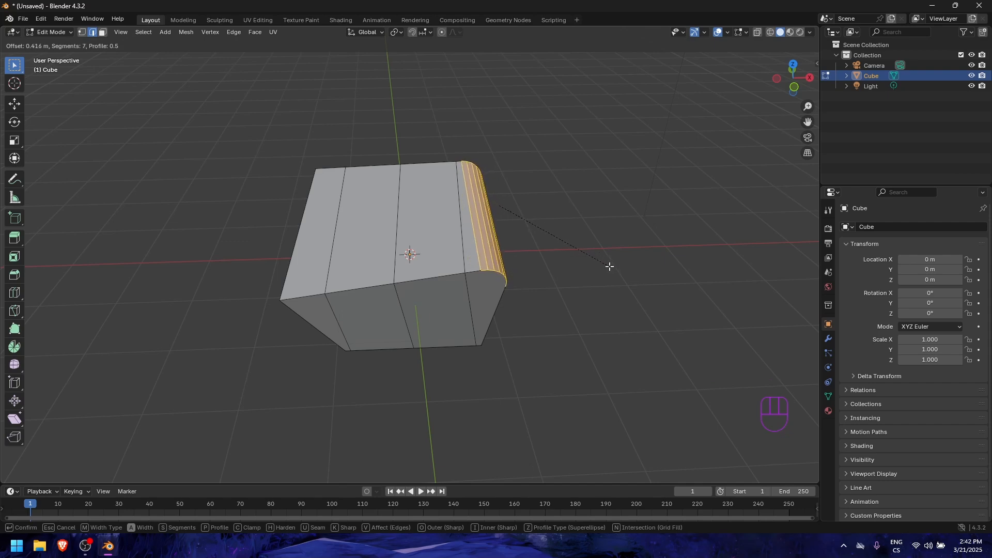
pyautogui.click(605, 266)
pyautogui.press('Tab')
pyautogui.moveTo(605, 265); pyautogui.dragTo(645, 239, button='middle')
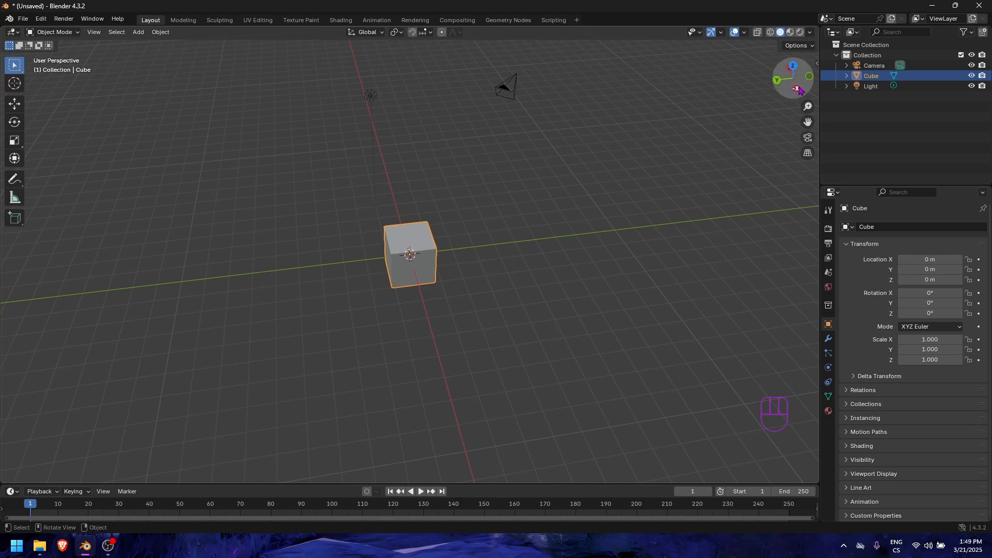
# Step: In the front view, flatten the default cube along Z to a scale of about 0.08
pyautogui.press('KP_1')
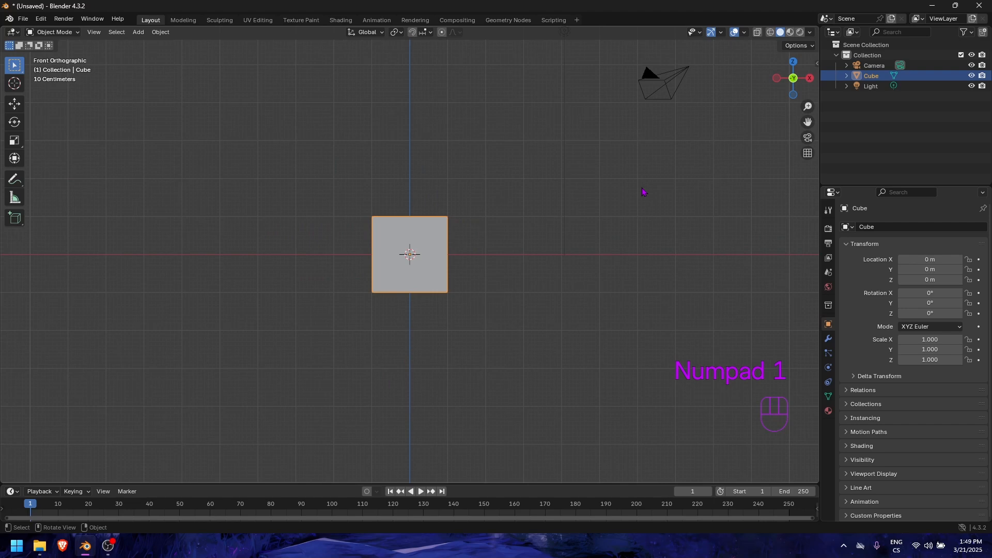
pyautogui.press('s')
pyautogui.press('z')
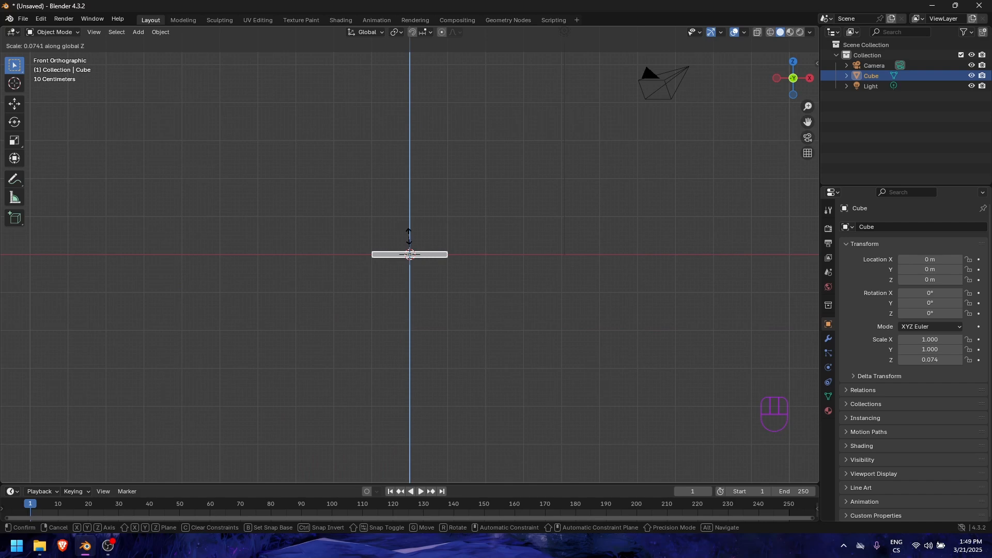
pyautogui.click(411, 240)
# Step: Scale the flat slab up uniformly by about 3.12 and stretch it along X to a scale of about 6.98
pyautogui.moveTo(476, 236); pyautogui.dragTo(514, 288, button='middle')
pyautogui.scroll(5, 505, 287)
pyautogui.press('s')
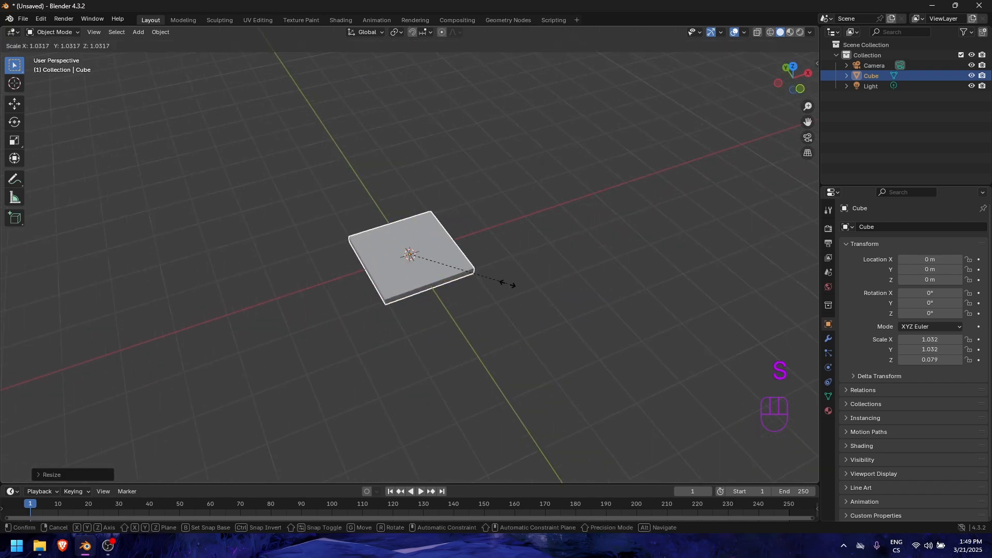
pyautogui.click(703, 355)
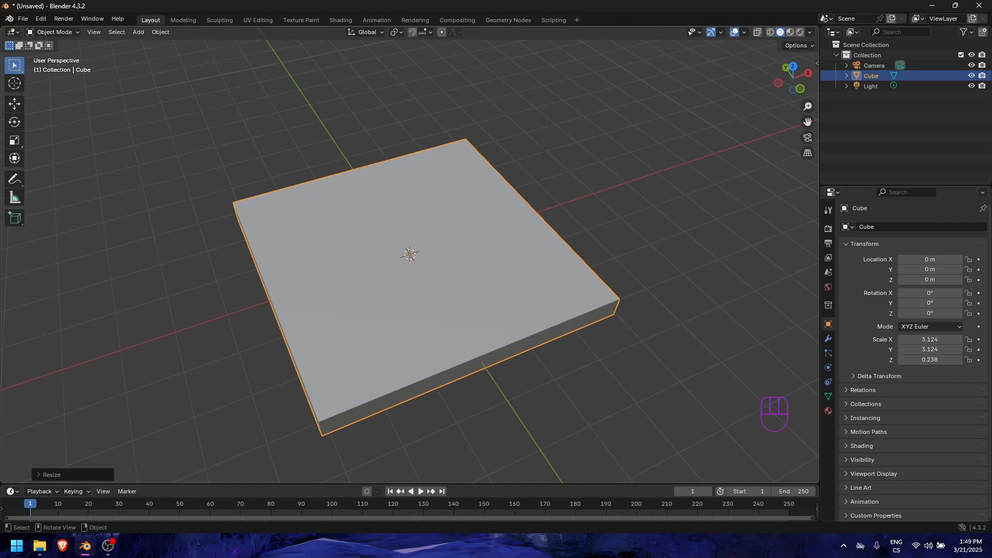
pyautogui.press('s')
pyautogui.press('x')
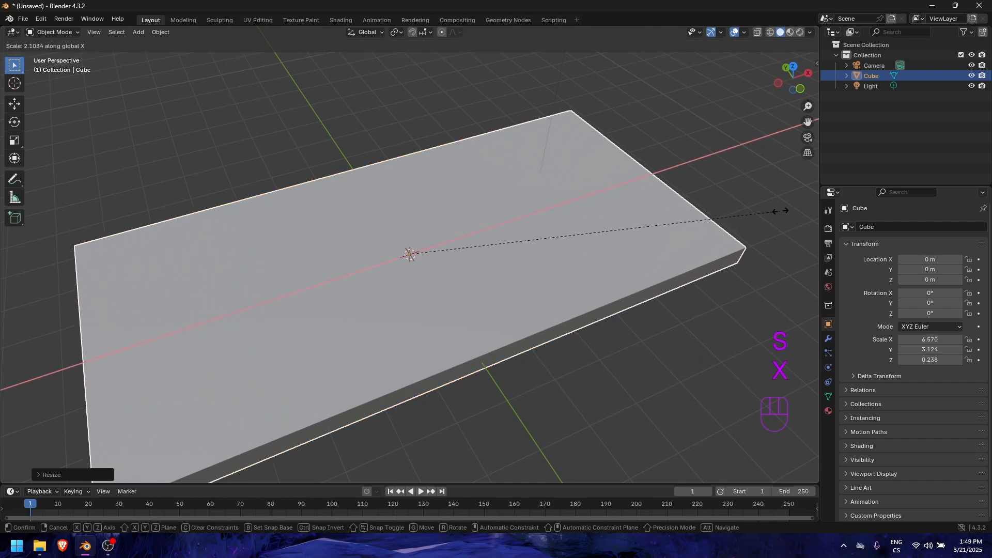
pyautogui.click(796, 212)
# Step: Switch to the top view and enter Edit Mode for the slab
pyautogui.scroll(-4, 574, 318)
pyautogui.moveTo(574, 319); pyautogui.dragTo(796, 74, button='middle')
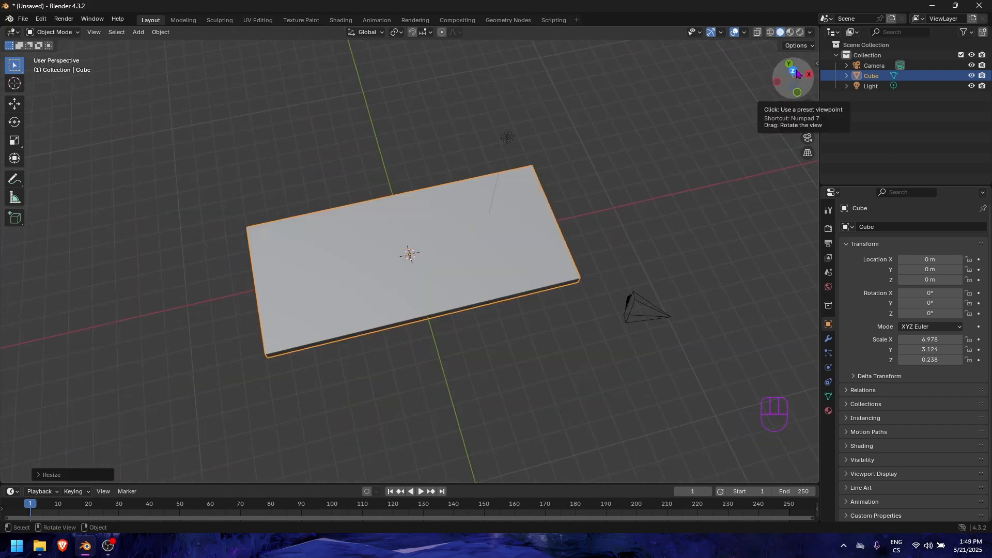
pyautogui.click(794, 72)
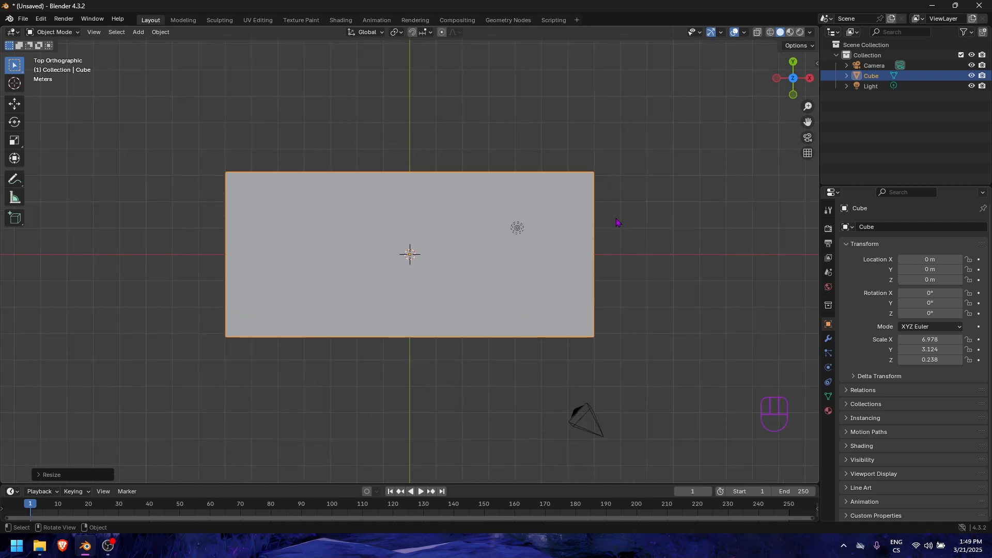
pyautogui.press('Tab')
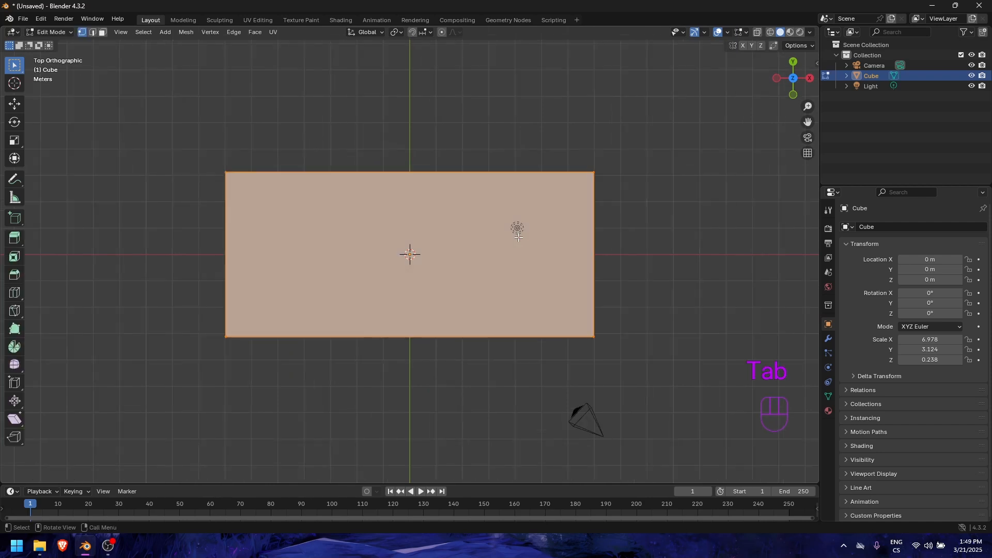
pyautogui.press('Tab')
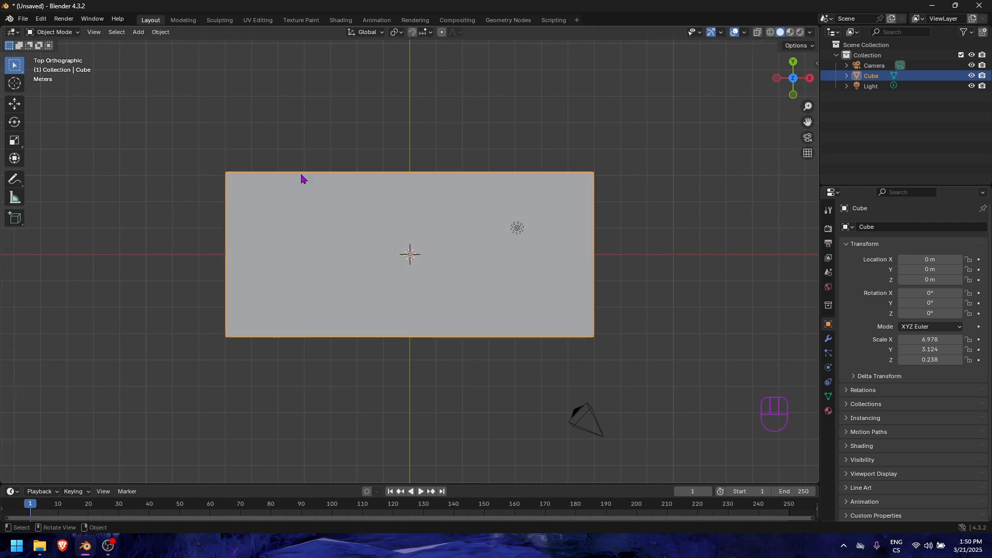
pyautogui.press('Tab')
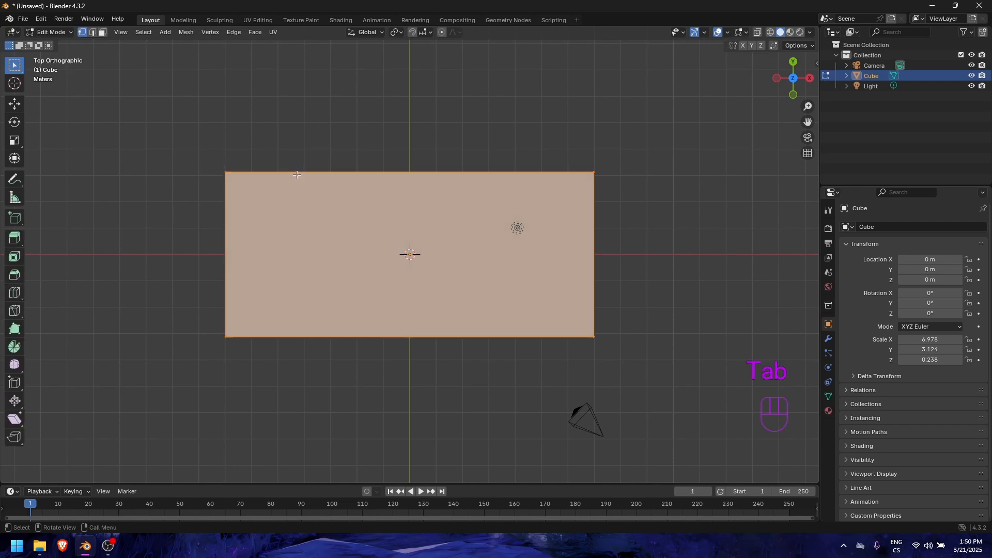
# Step: Add a centred loop cut across the slab's width and bevel it by about 0.8 m into two cuts near the short ends
pyautogui.hotkey('ctrl', 'r')
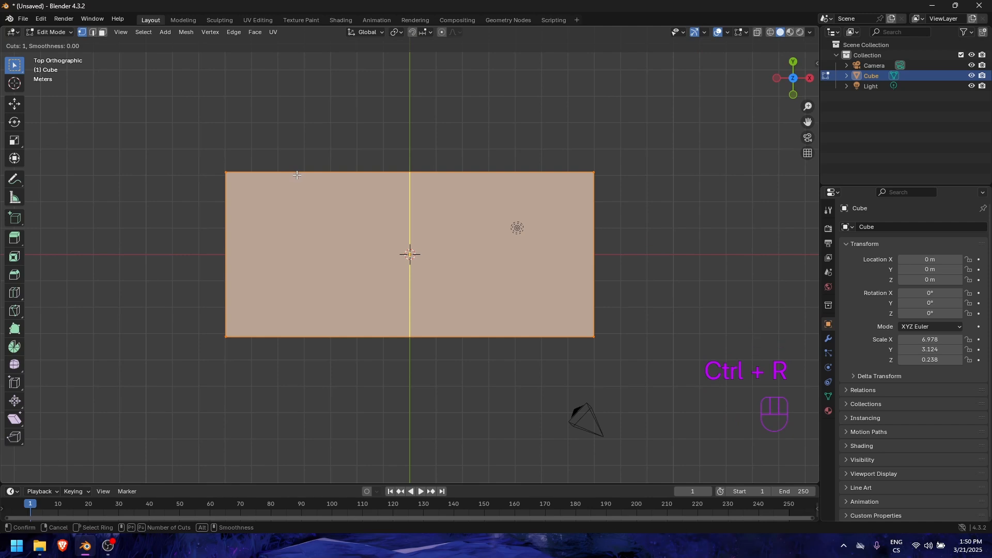
pyautogui.click(297, 175)
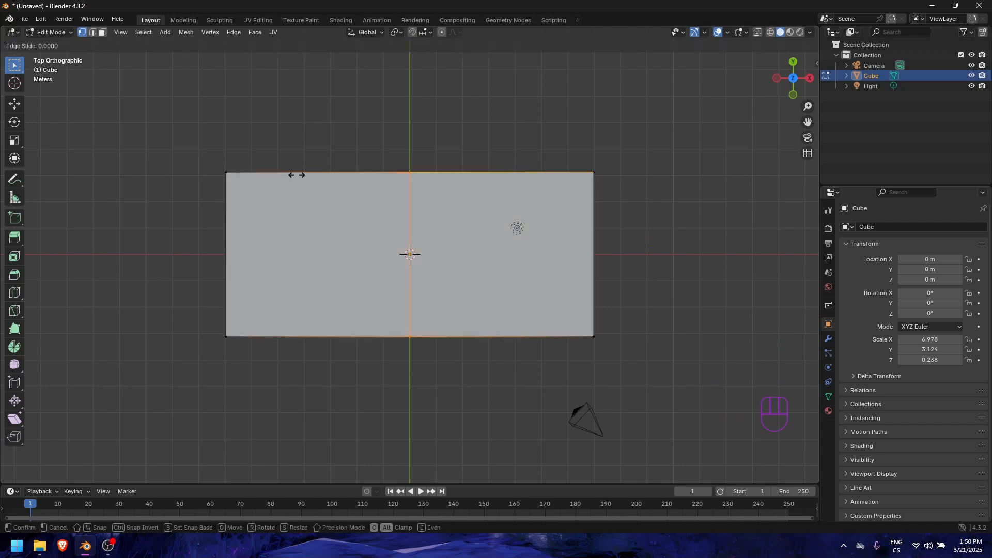
pyautogui.press('Escape')
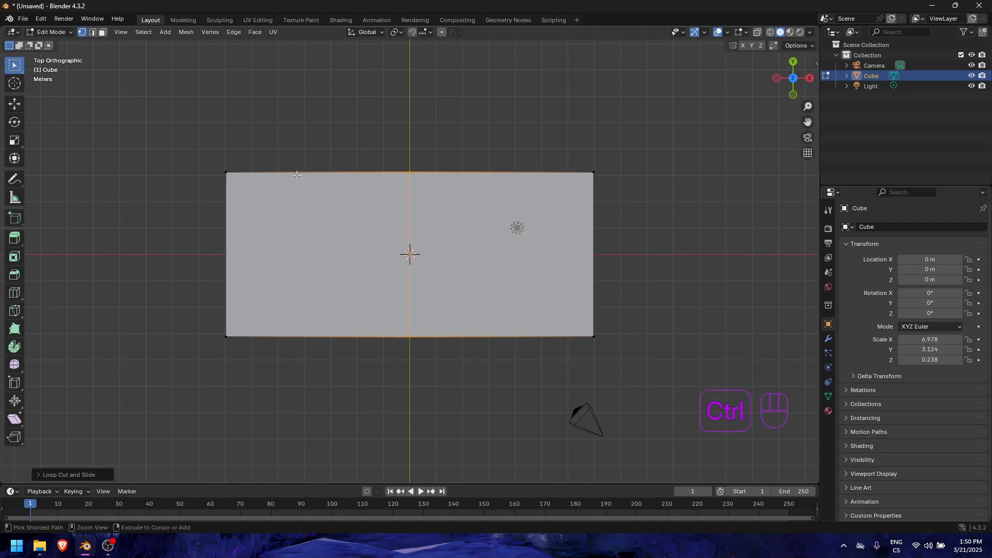
pyautogui.hotkey('ctrl', 'b')
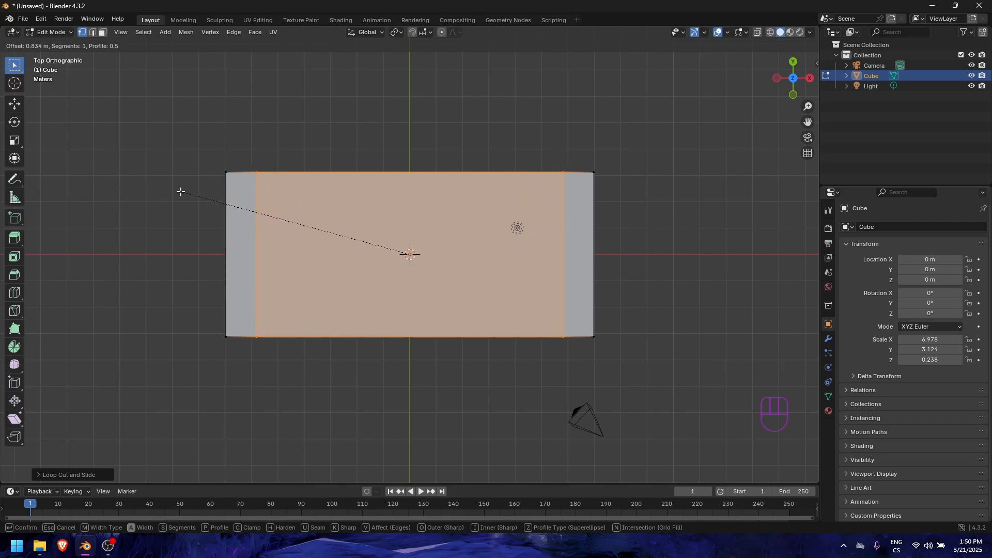
pyautogui.click(179, 192)
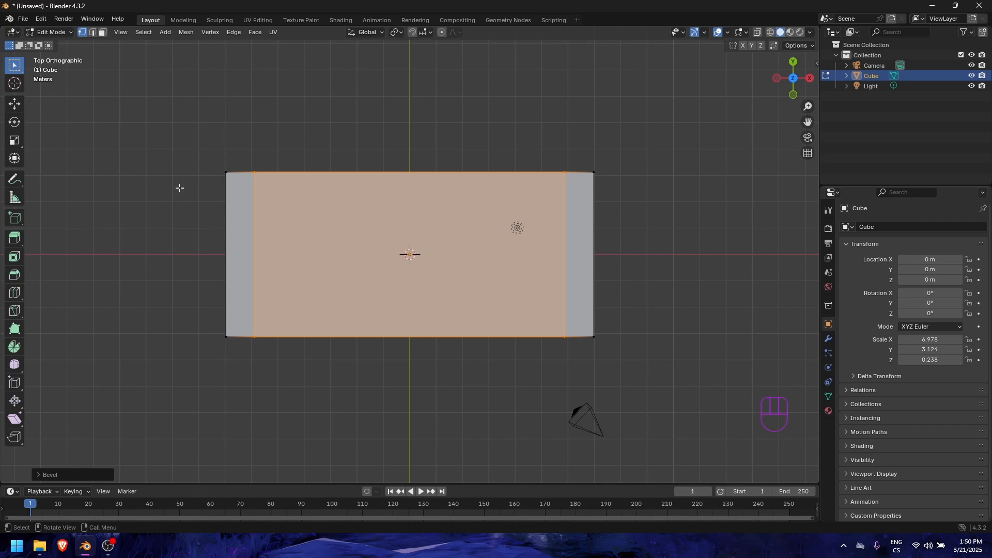
# Step: Add a centred lengthwise loop cut to the slab and bevel it into two cuts near the long sides
pyautogui.hotkey('ctrl', 'r')
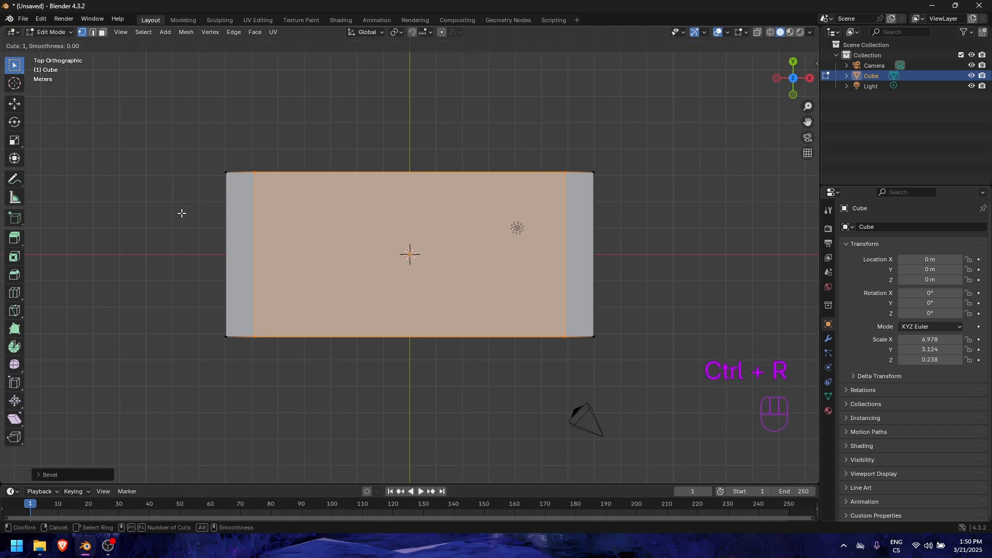
pyautogui.click(223, 247)
pyautogui.press('Escape')
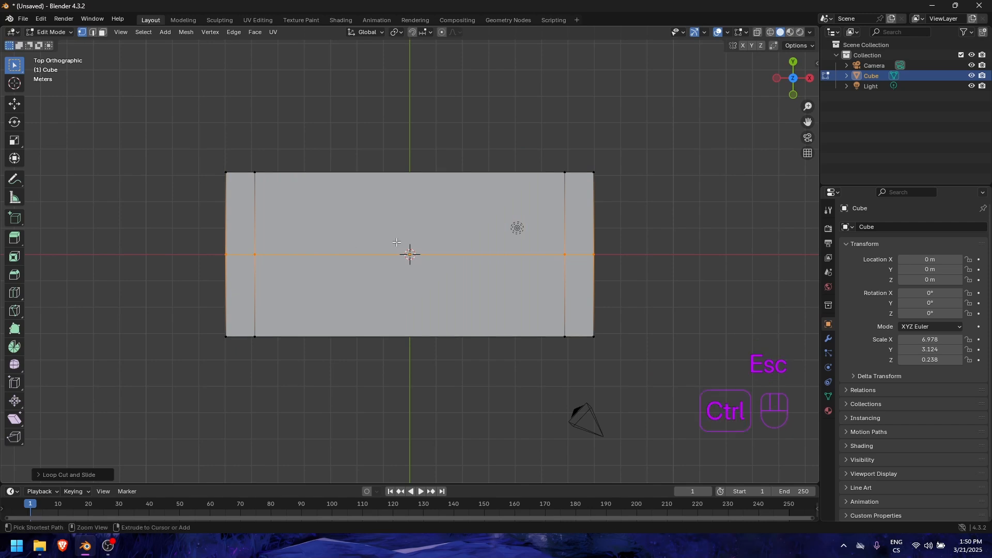
pyautogui.hotkey('ctrl', 'b')
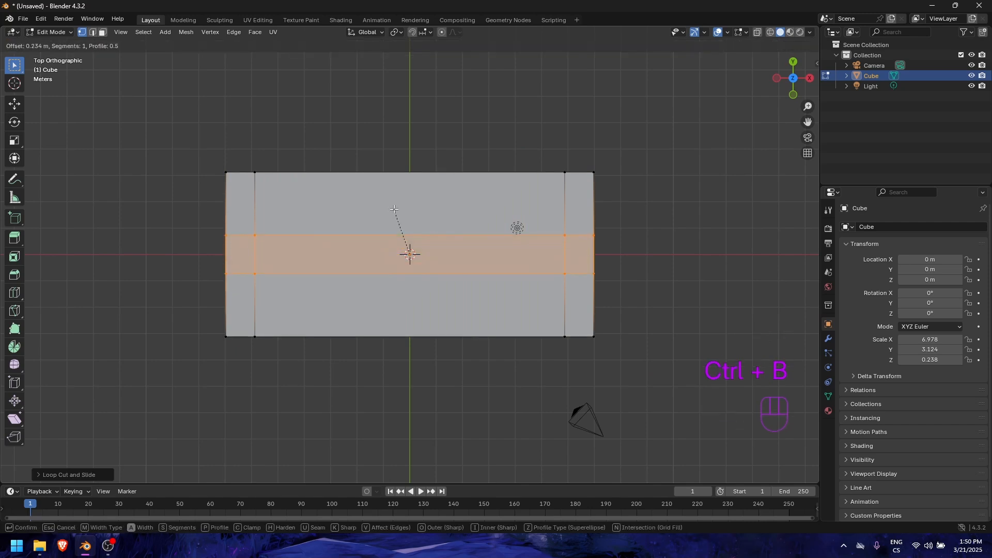
pyautogui.click(397, 150)
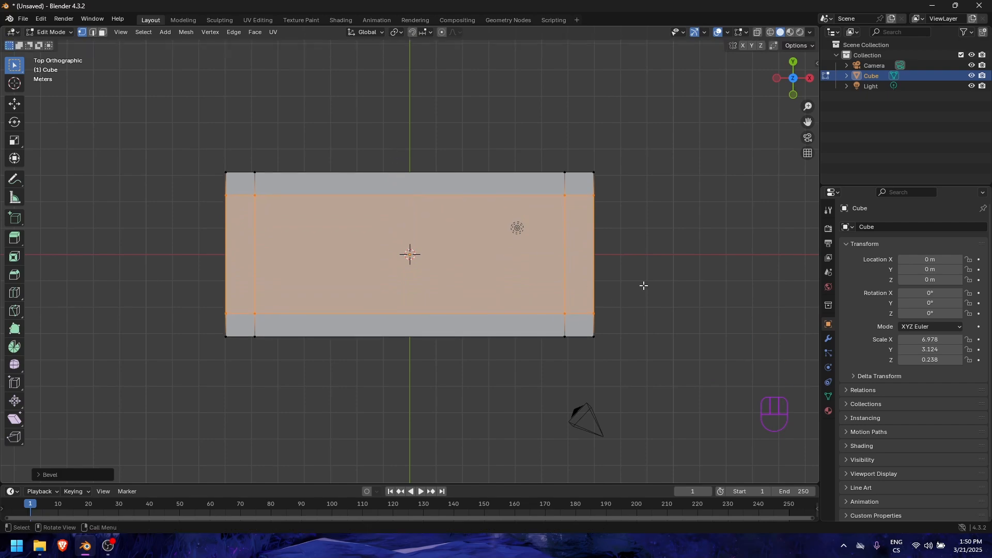
# Step: In face select mode, select the four corner faces on the slab's underside and extrude them downward together into table legs
pyautogui.moveTo(643, 283); pyautogui.dragTo(571, 195, button='middle')
pyautogui.press('Tab')
pyautogui.press('Tab')
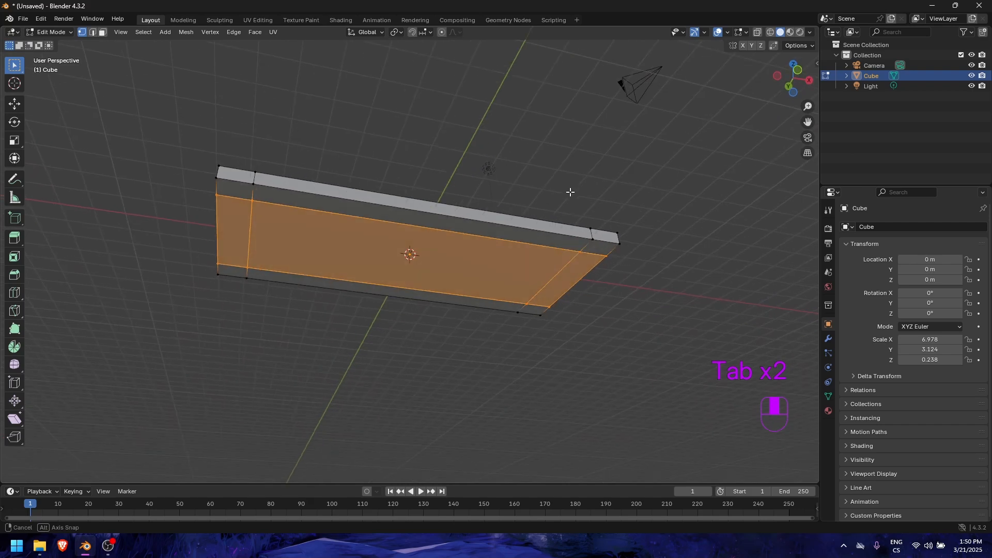
pyautogui.click(102, 32)
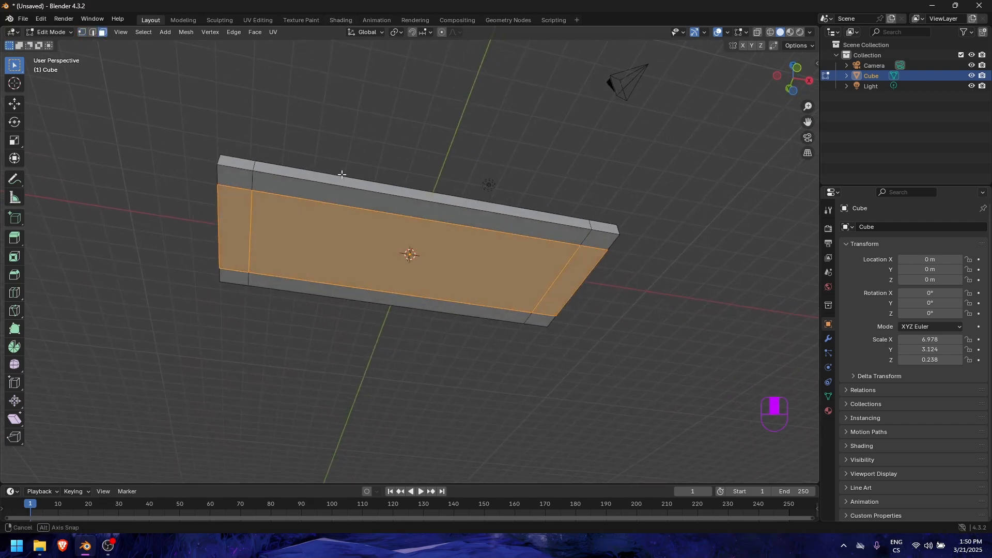
pyautogui.moveTo(342, 177); pyautogui.dragTo(339, 139, button='middle')
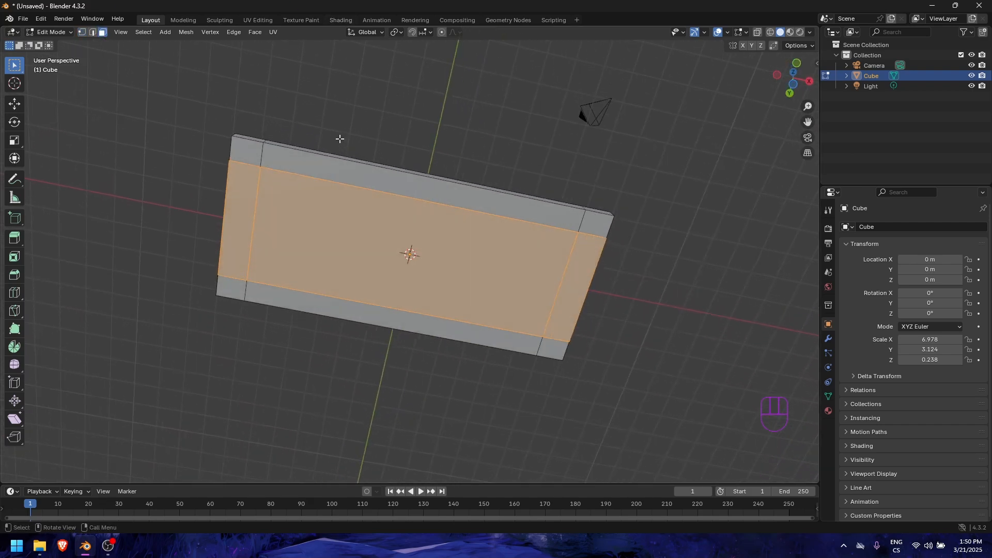
pyautogui.click(245, 155)
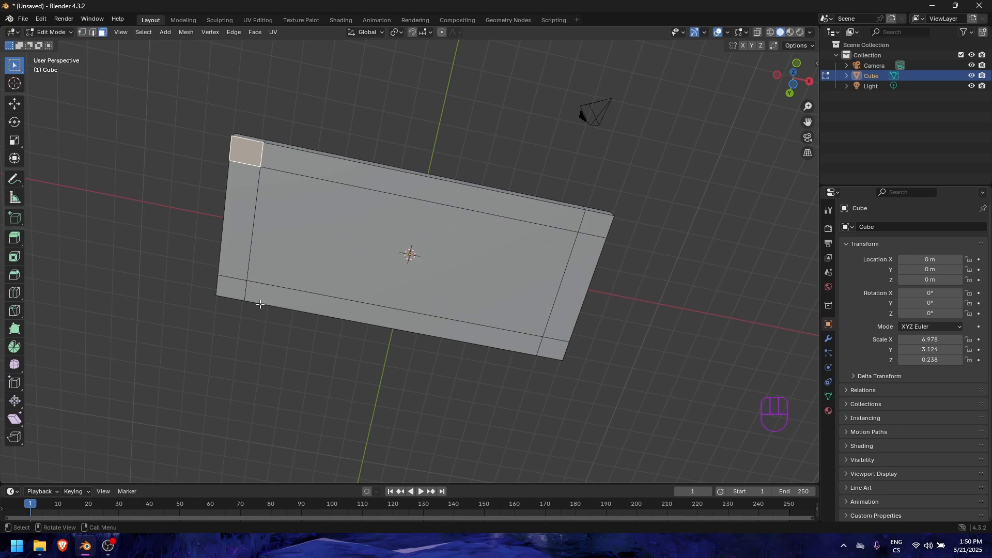
pyautogui.keyDown('shift'); pyautogui.click(238, 294); pyautogui.keyUp('shift')
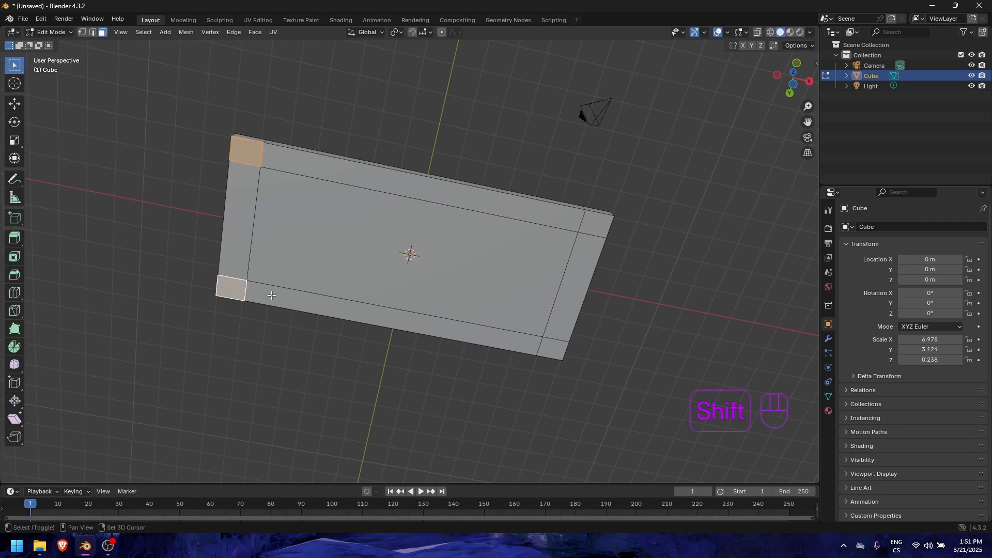
pyautogui.keyDown('shift'); pyautogui.click(554, 351); pyautogui.keyUp('shift')
pyautogui.keyDown('shift'); pyautogui.click(594, 219); pyautogui.keyUp('shift')
pyautogui.moveTo(634, 167); pyautogui.dragTo(597, 277, button='middle')
pyautogui.press('e')
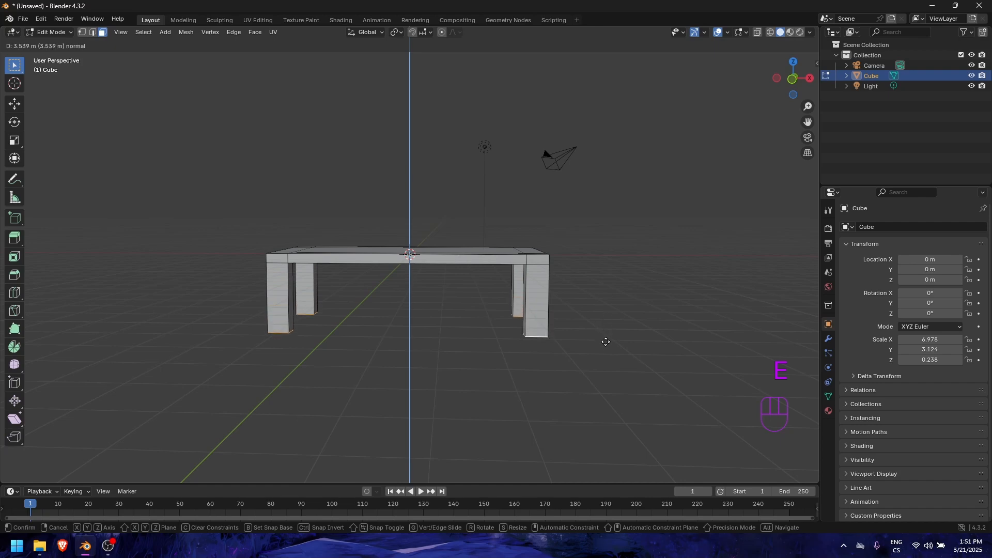
pyautogui.click(607, 373)
# Step: Return to Object Mode and move the table up along the Z axis by about 5 m
pyautogui.moveTo(607, 373); pyautogui.dragTo(632, 343, button='middle')
pyautogui.press('Tab')
pyautogui.press('g')
pyautogui.press('z')
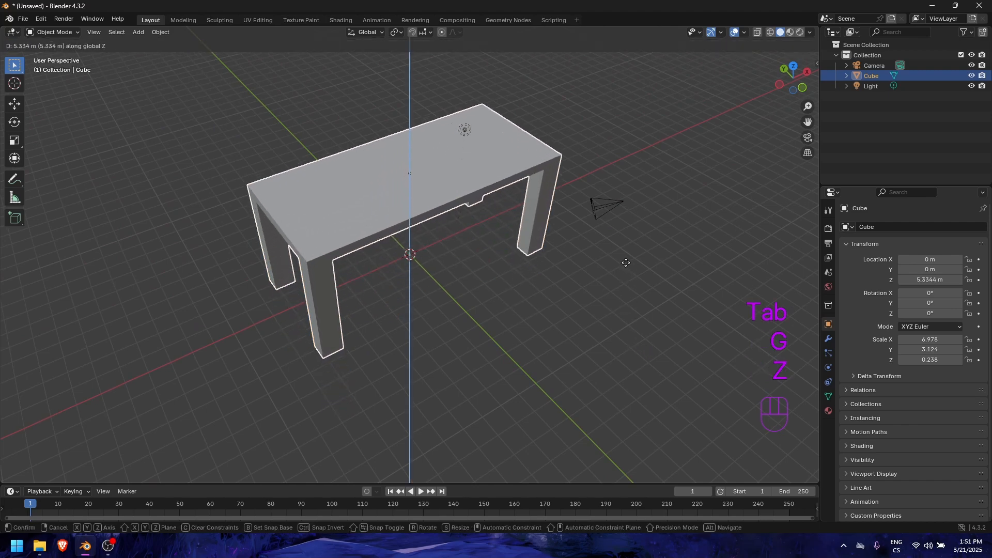
pyautogui.click(625, 272)
pyautogui.moveTo(624, 273); pyautogui.dragTo(702, 302, button='middle')
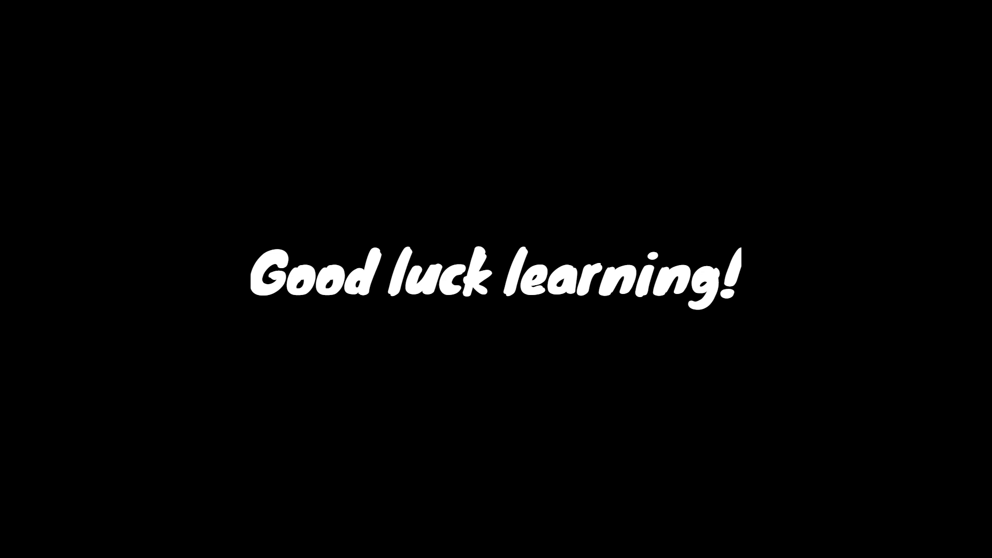